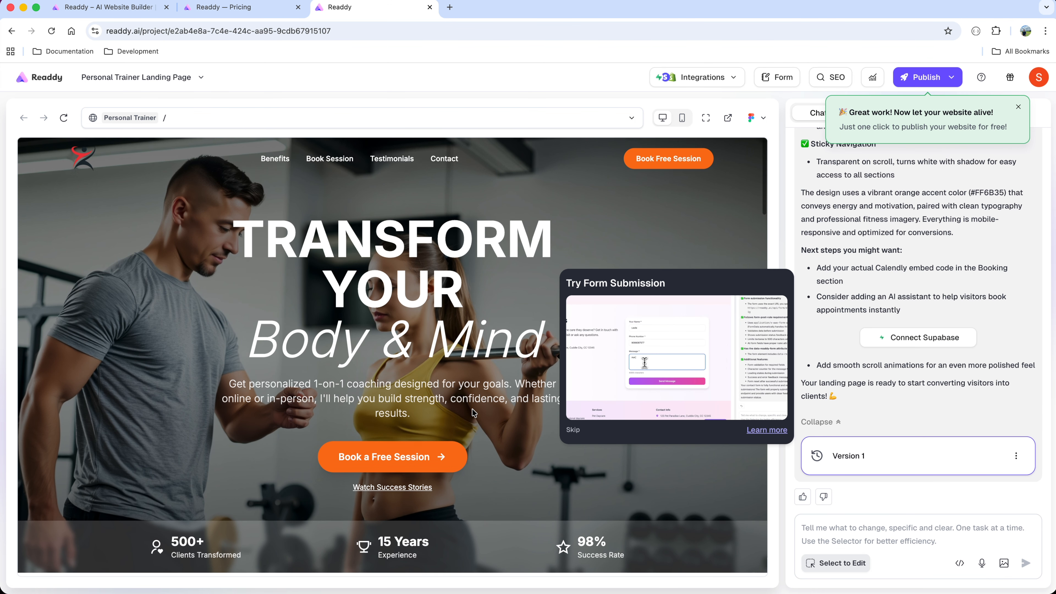
Select the "TRANSFORM YOUR Body & Mind" hero heading for editing.
scroll(473, 410, "down", 20)
scroll(471, 401, "down", 15)
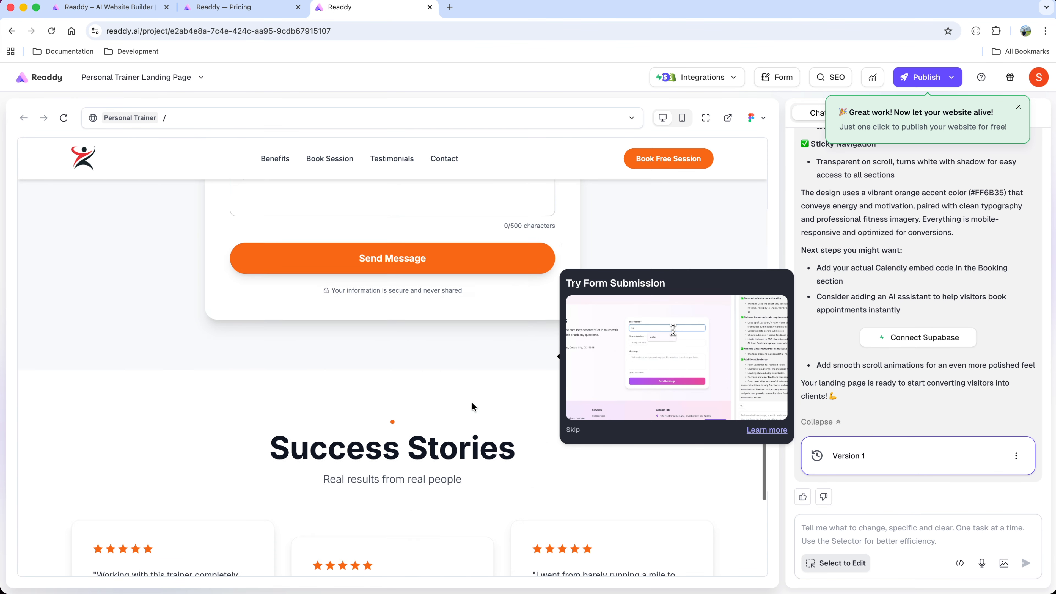
scroll(472, 401, "up", 15)
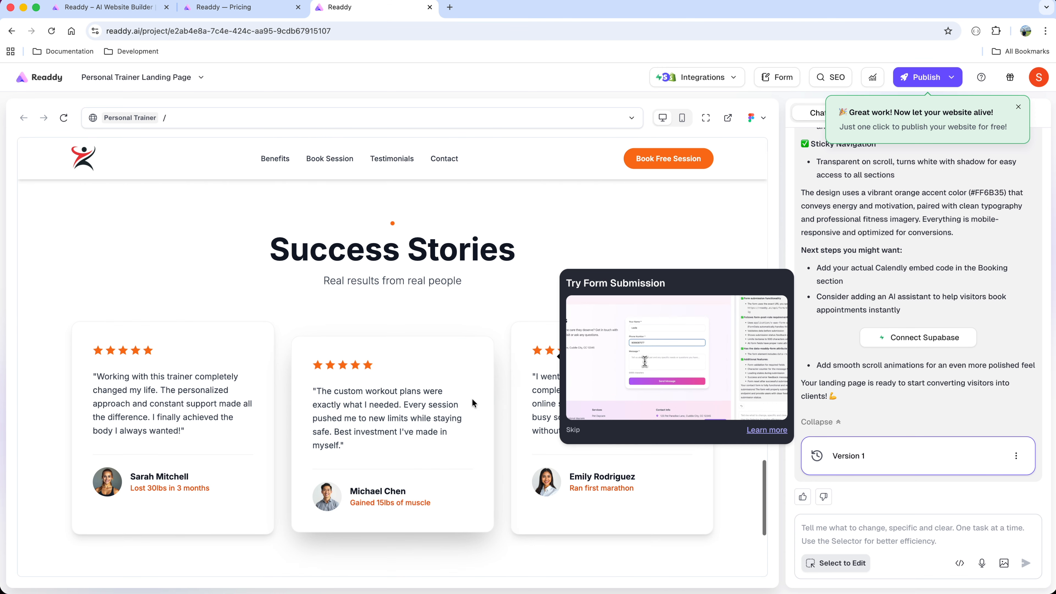
scroll(472, 398, "up", 5)
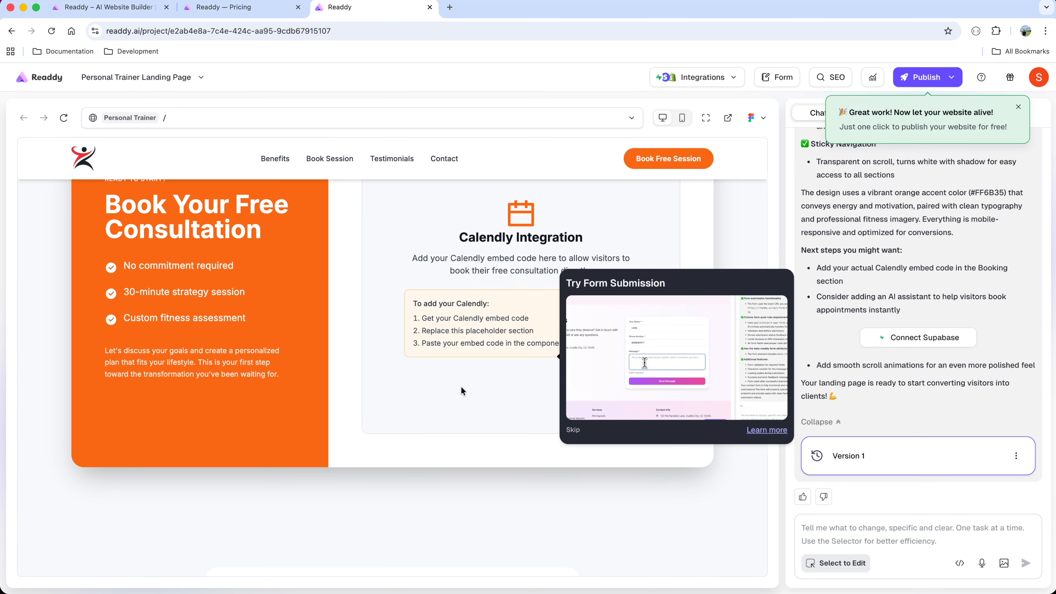
scroll(461, 387, "up", 15)
scroll(461, 390, "up", 5)
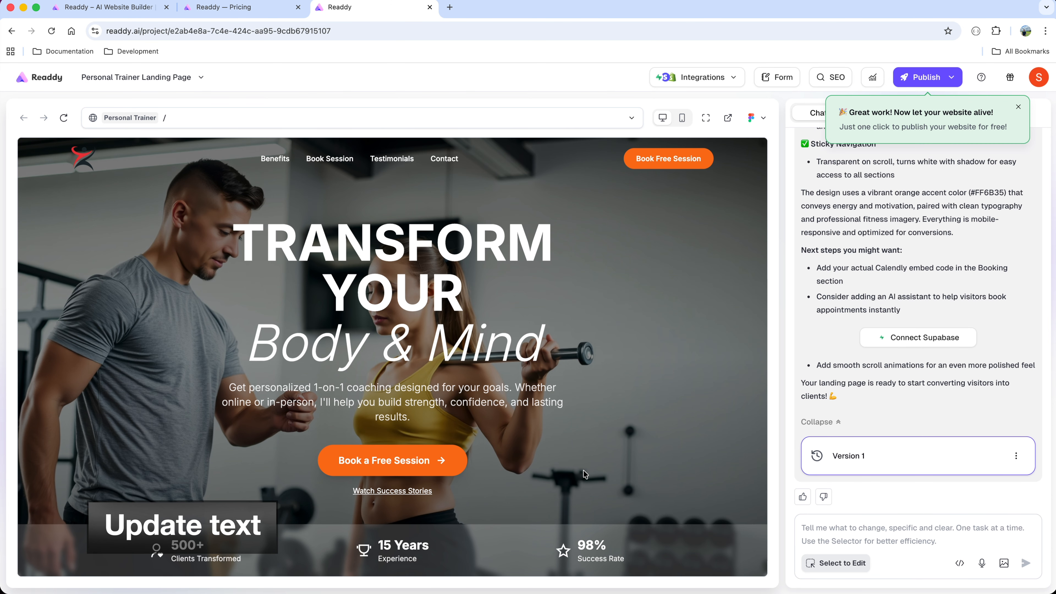
left_click(848, 565)
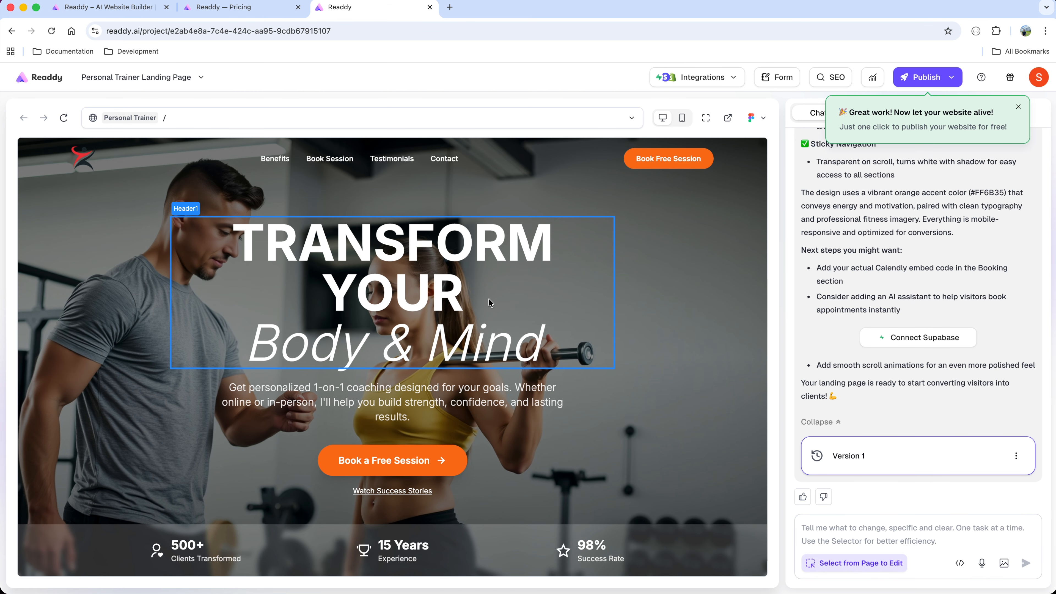
left_click(470, 295)
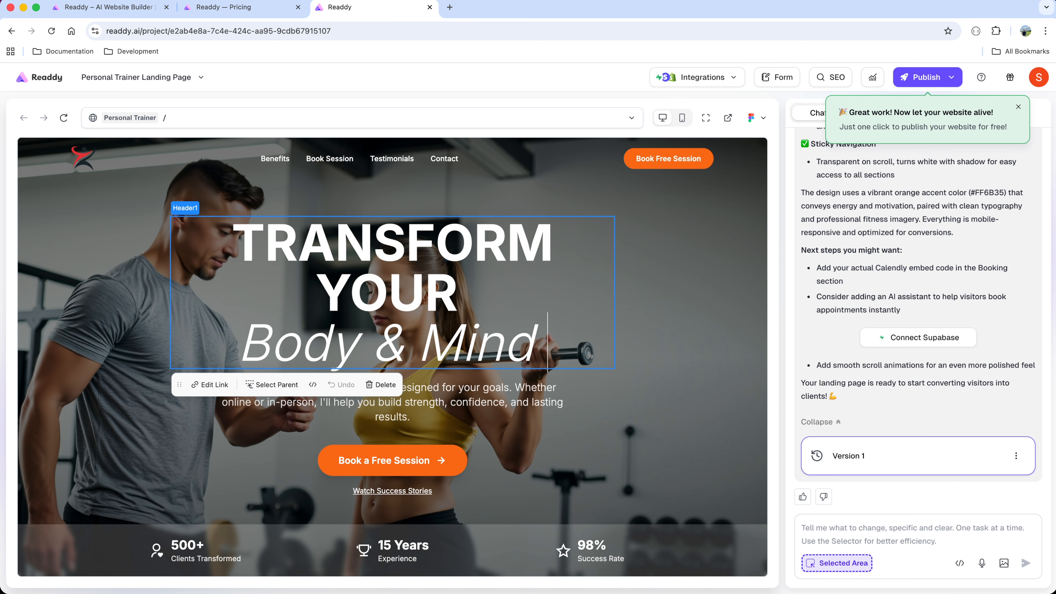
Try appending the word "Updated" to the hero heading directly on the page.
type("Updated")
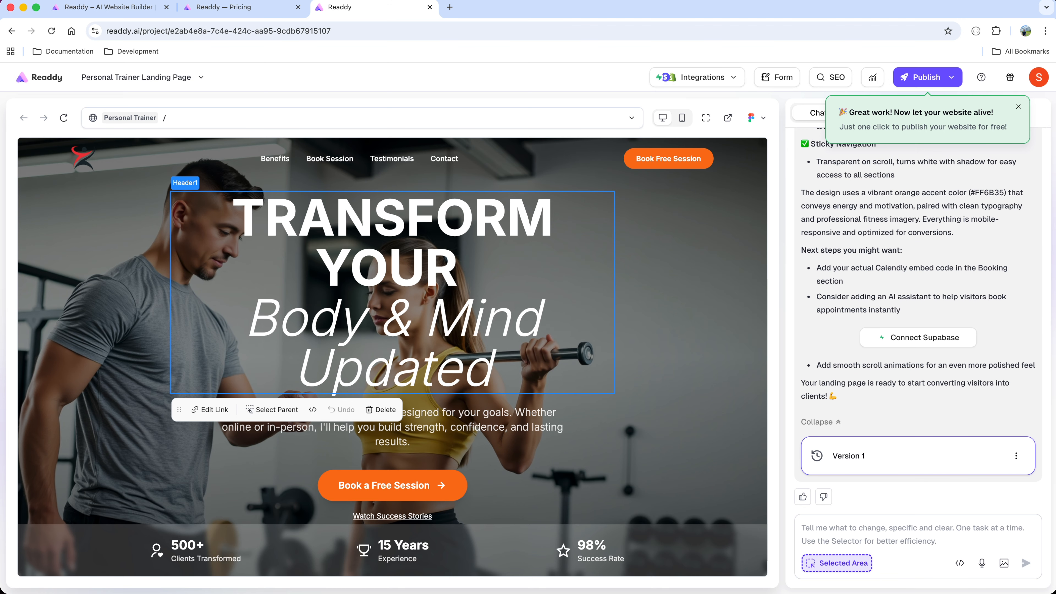
key("BackSpace")
key("BackSpace")
key("BackSpace")
key("BackSpace")
key("BackSpace")
key("BackSpace")
key("BackSpace")
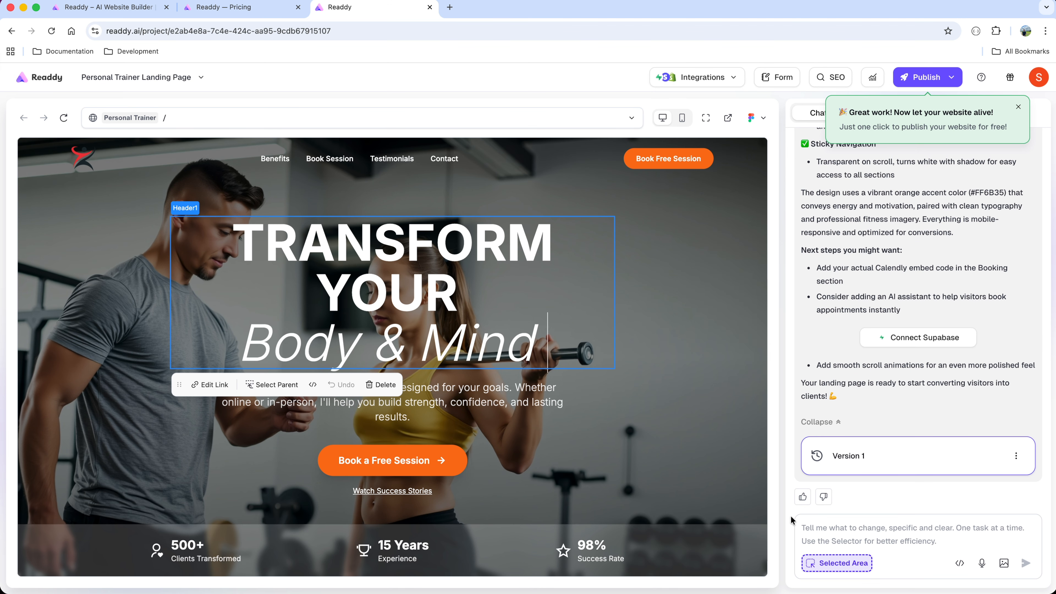
Prompt the AI to "Add the word updated to the header" and to "move the word updated after mind".
left_click(833, 530)
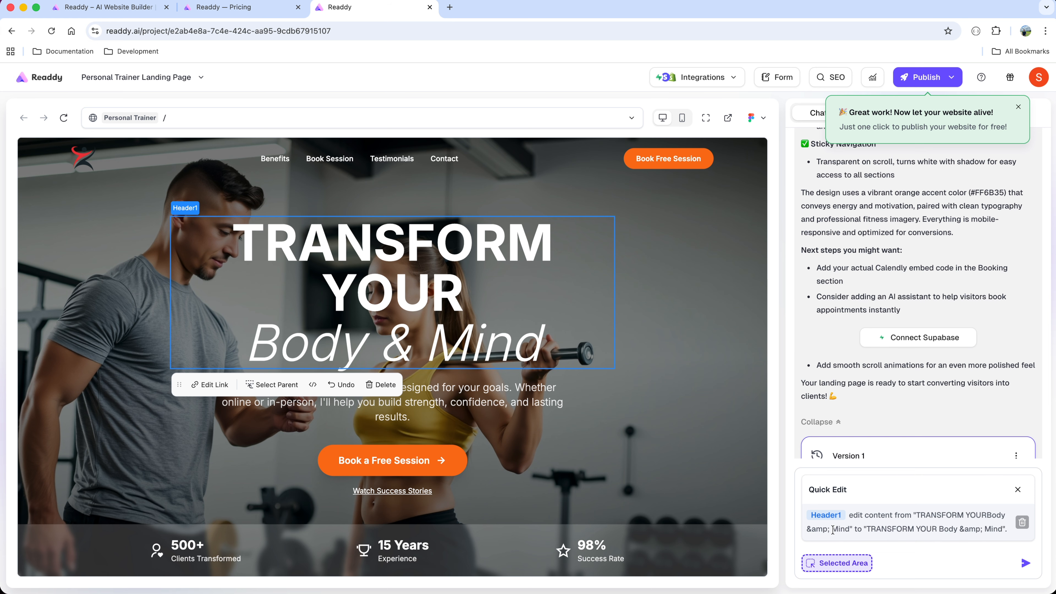
type("Add the wor")
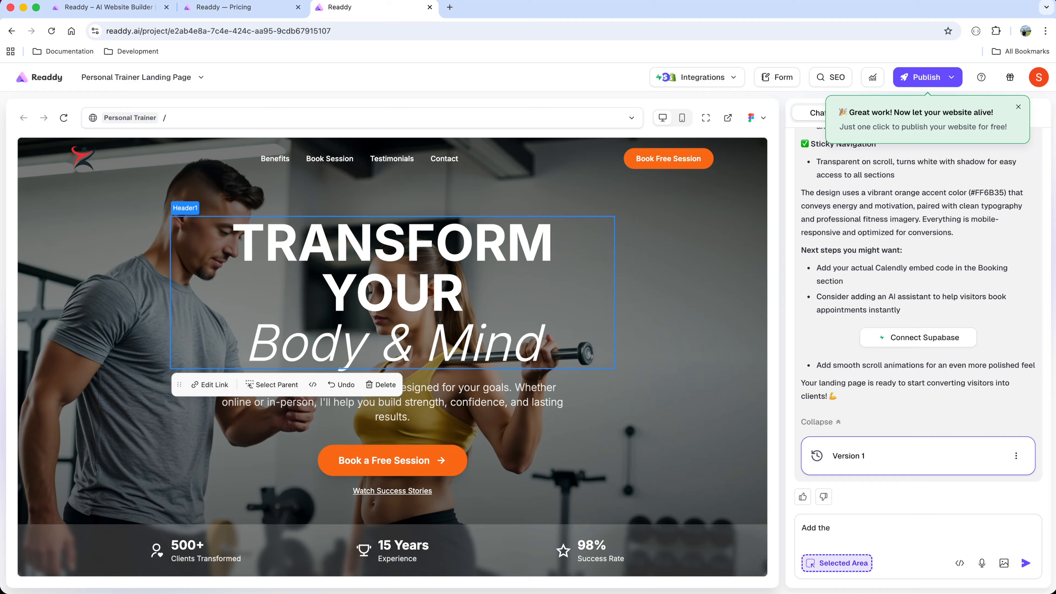
type("d updated to the header")
left_click(1025, 564)
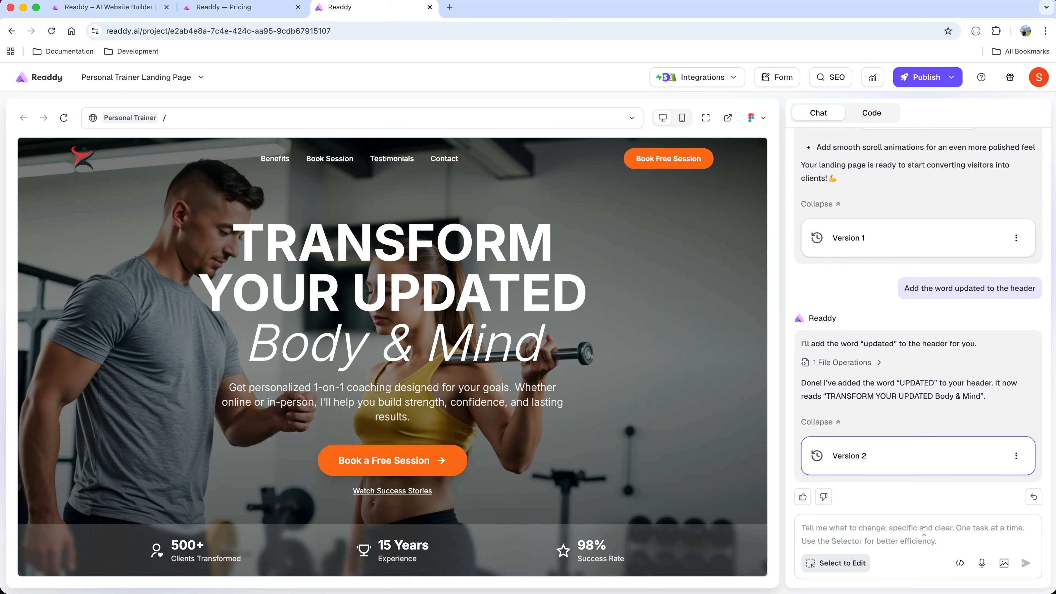
type("move the word updated after mind")
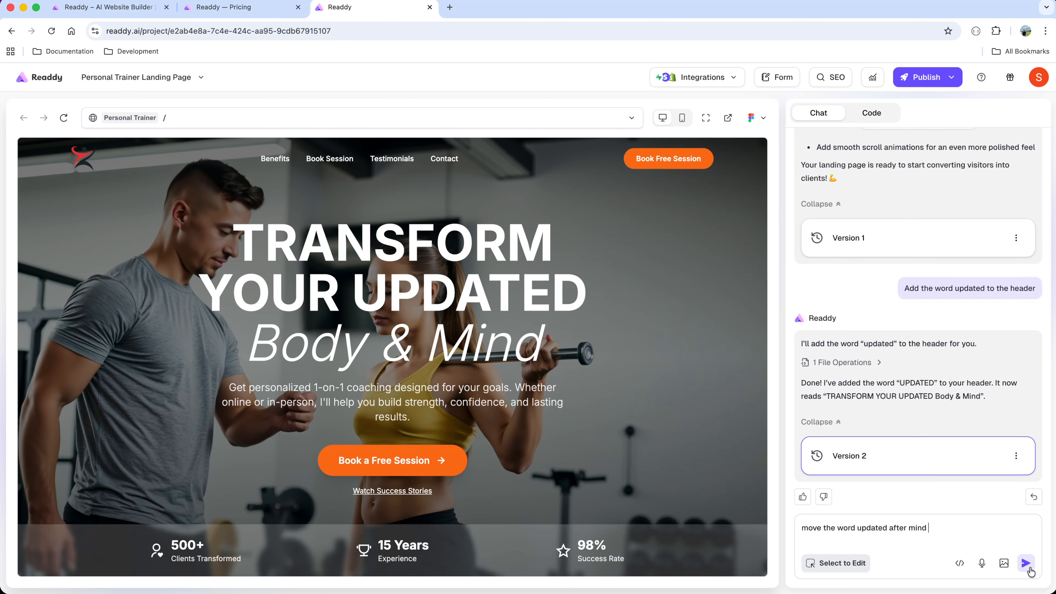
left_click(1025, 563)
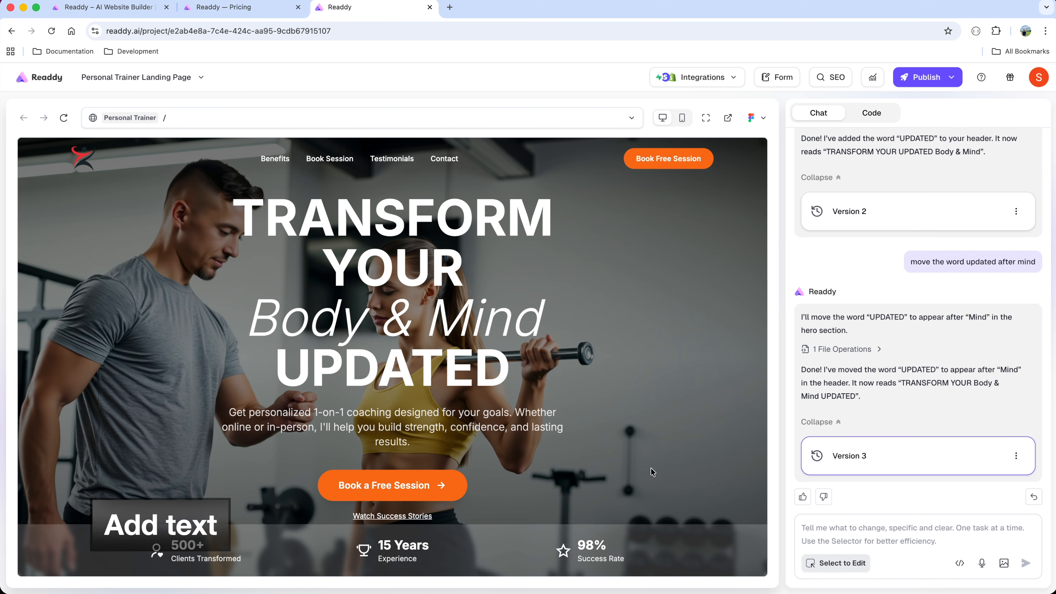
Select the "Success Stories" heading in the testimonials section for editing.
scroll(651, 467, "down", 15)
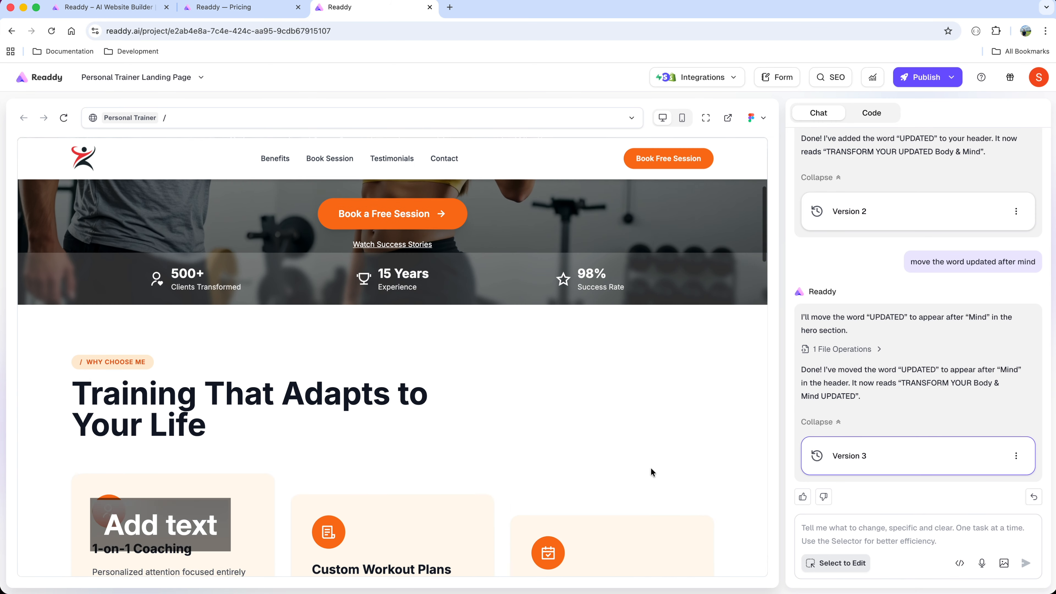
scroll(651, 467, "down", 10)
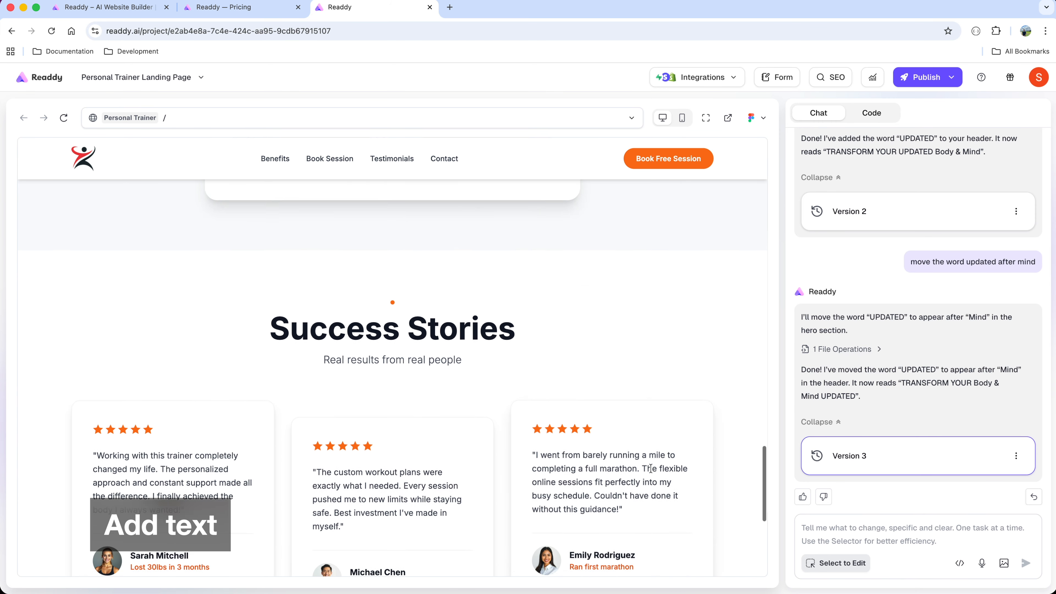
scroll(641, 405, "up", 1)
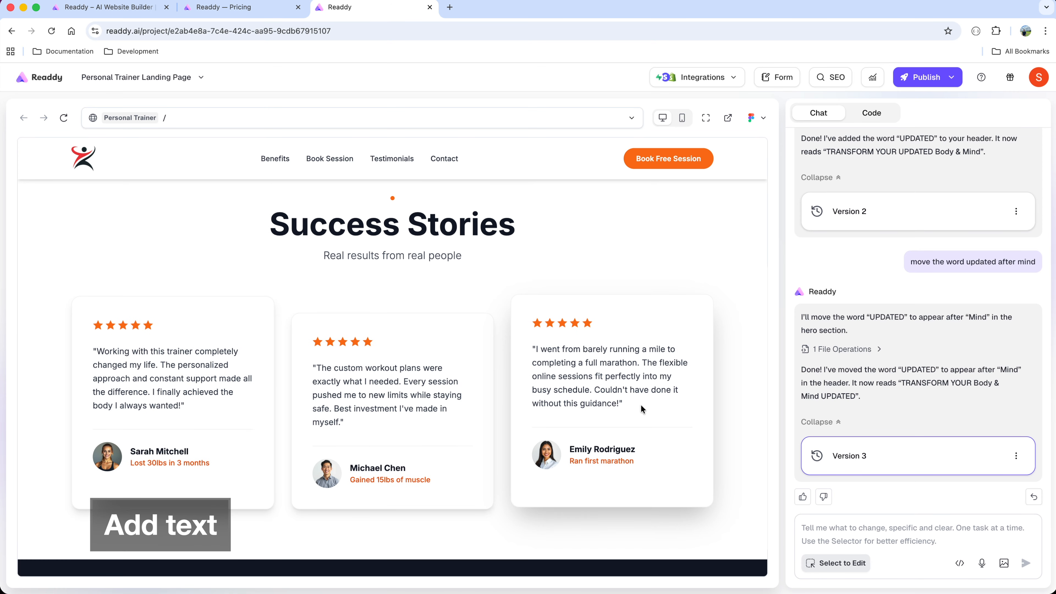
left_click(836, 562)
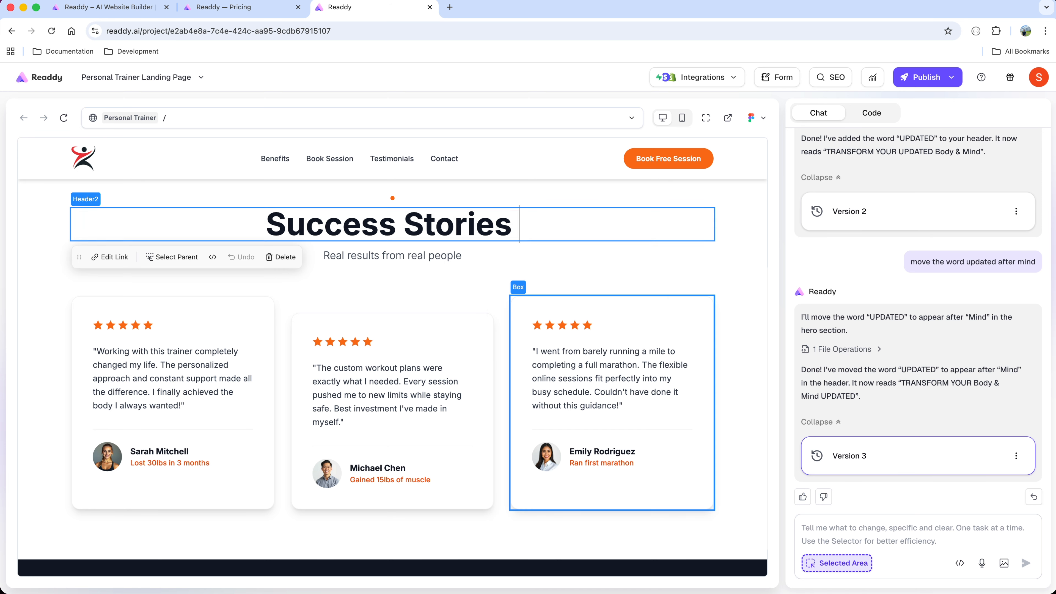
type("kshadk")
key("BackSpace")
key("BackSpace")
key("BackSpace")
key("BackSpace")
key("BackSpace")
key("BackSpace")
key("BackSpace")
Ask the AI to add a smaller H2 subheading reading "Hello H2" under the "Success Stories" heading.
left_click(925, 532)
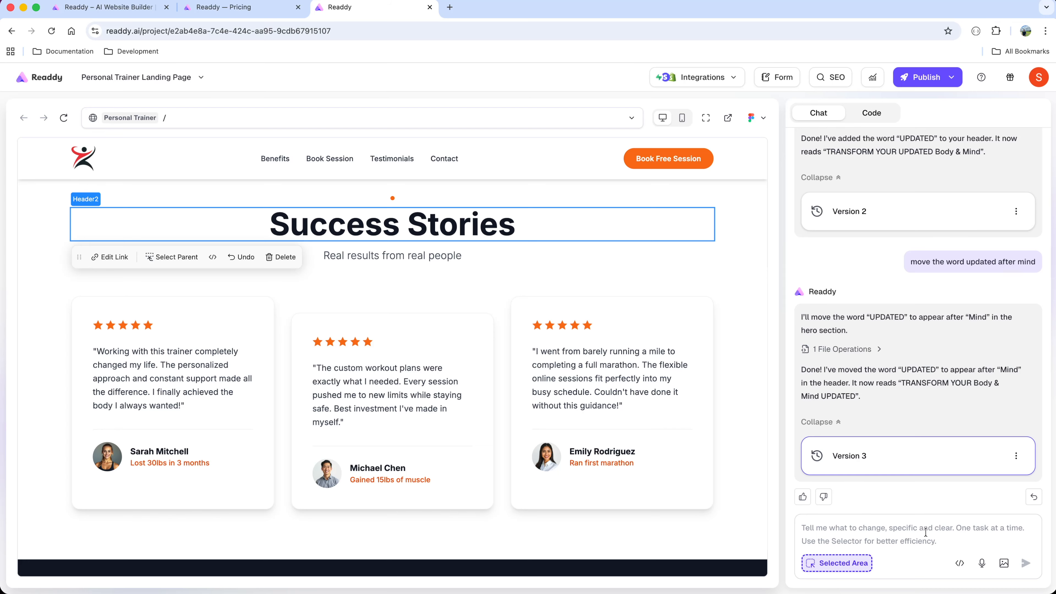
type("add")
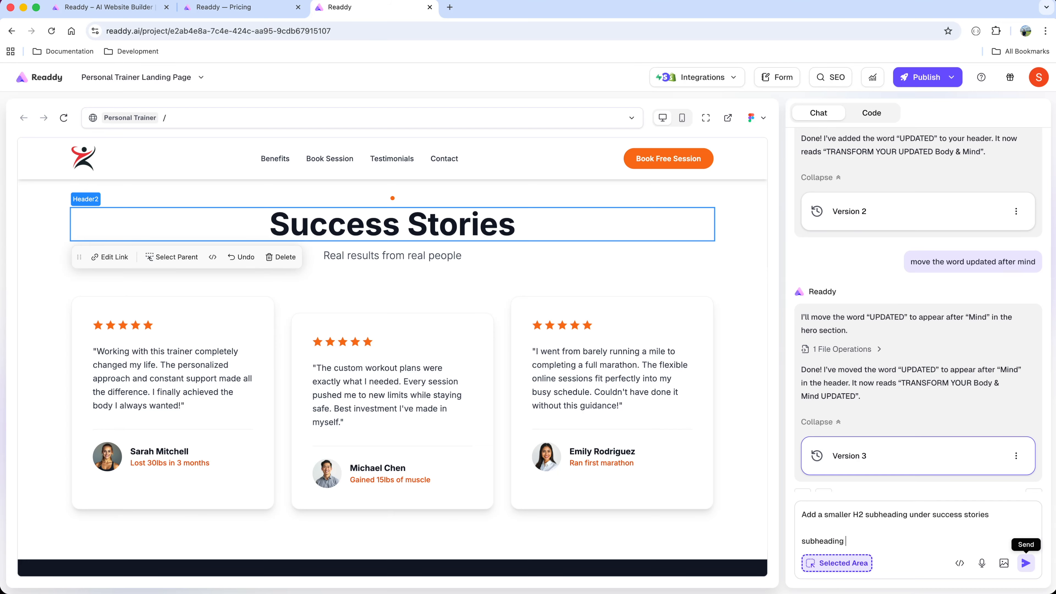
type("Hello H2")
left_click(1025, 563)
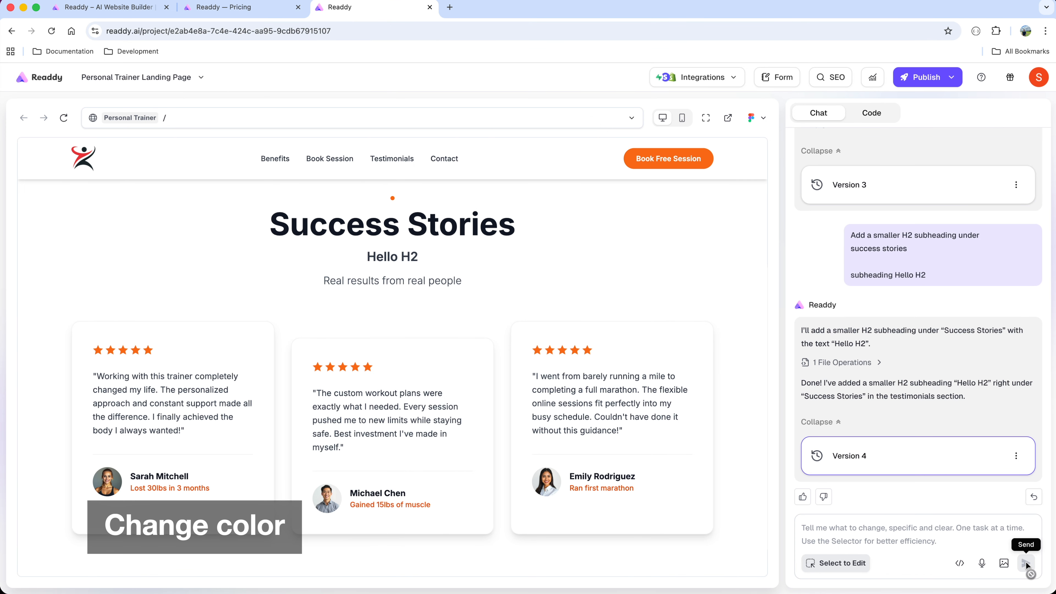
Select the "Success Stories" heading and have the AI change its color to yellow.
left_click(856, 564)
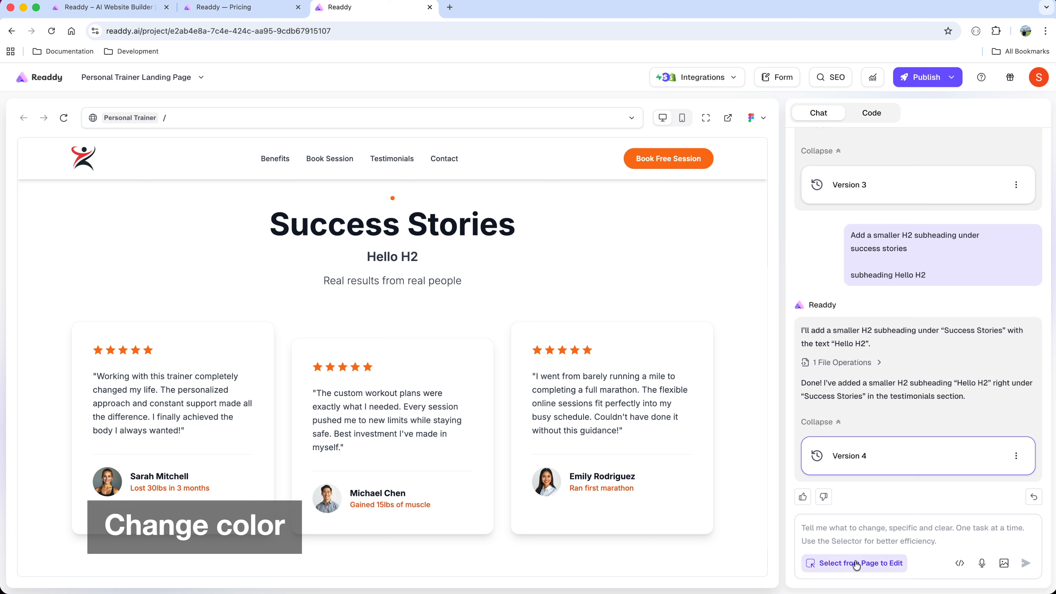
left_click(517, 229)
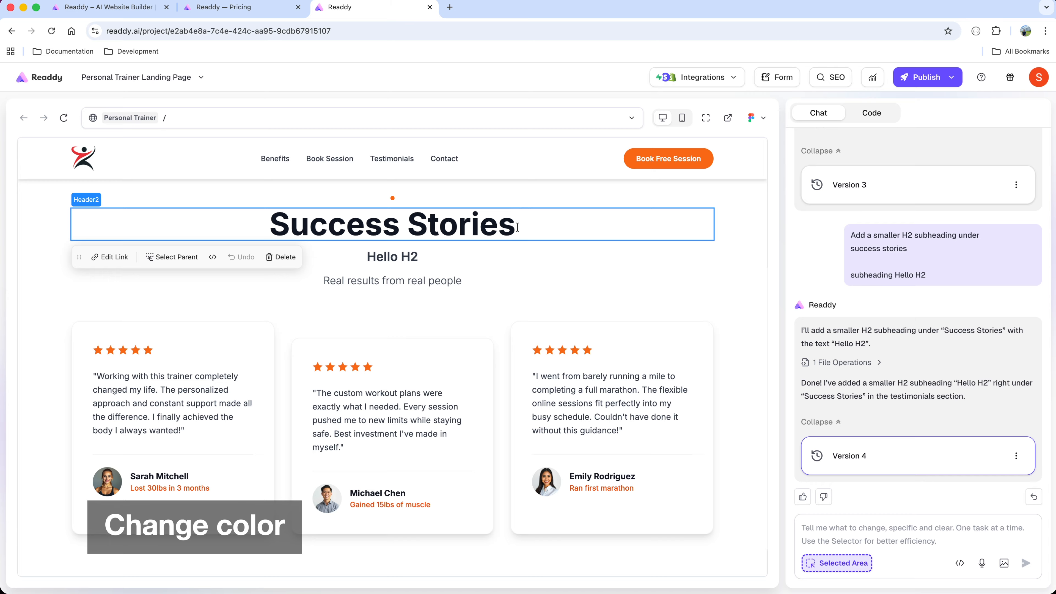
left_click(838, 531)
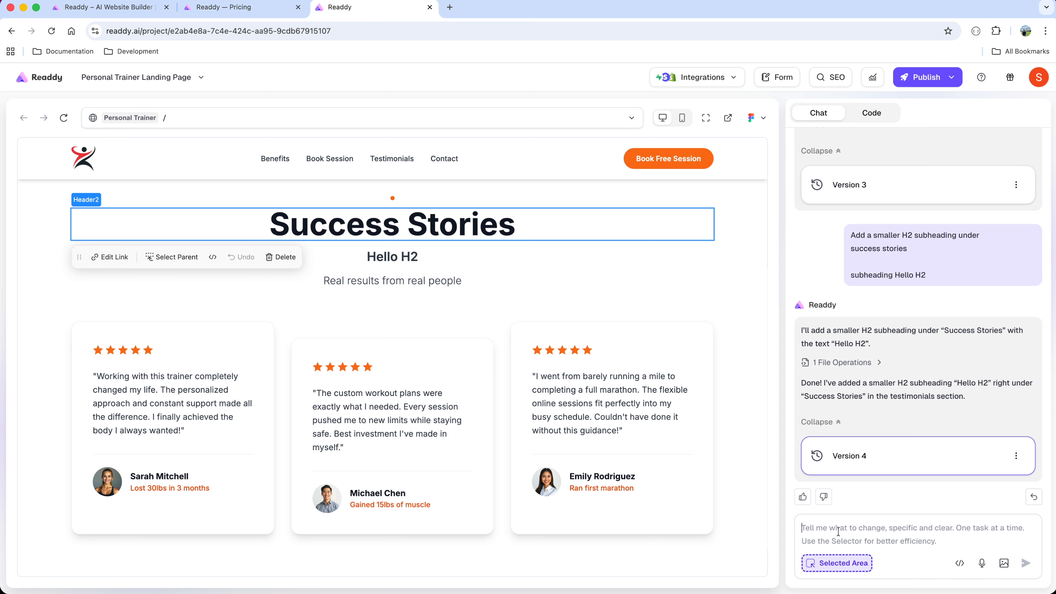
type("change color for the heading to yellow")
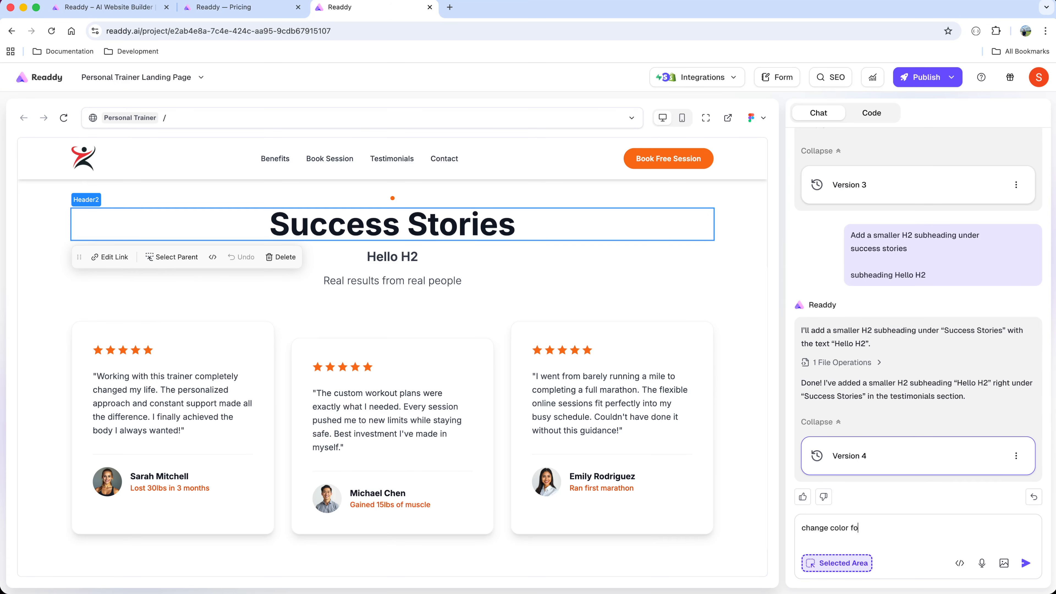
left_click(1026, 563)
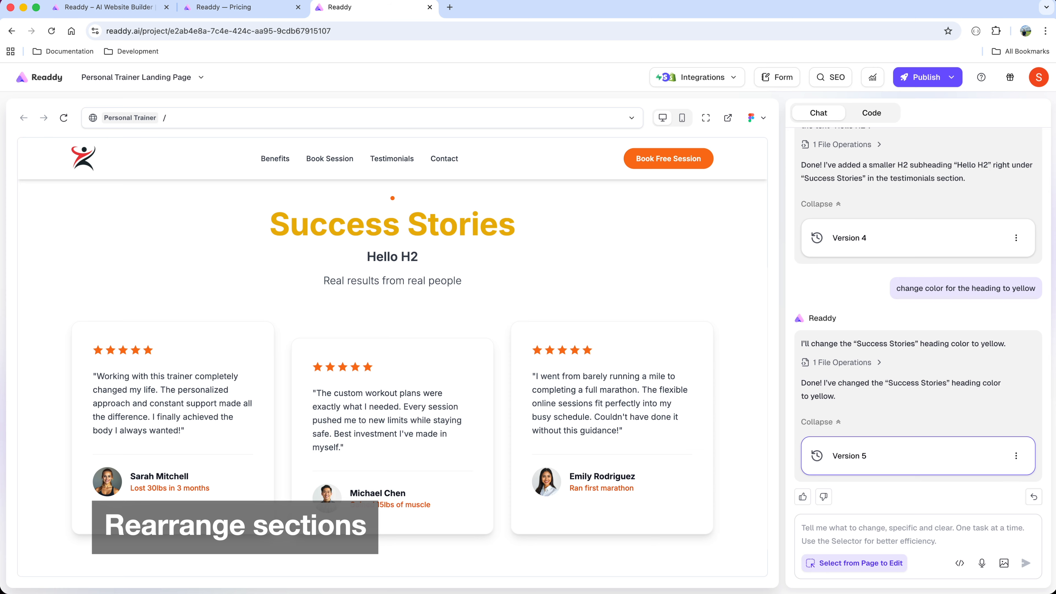
Select the middle testimonial card and prompt the AI to "move the middle column to the first one".
left_click(437, 357)
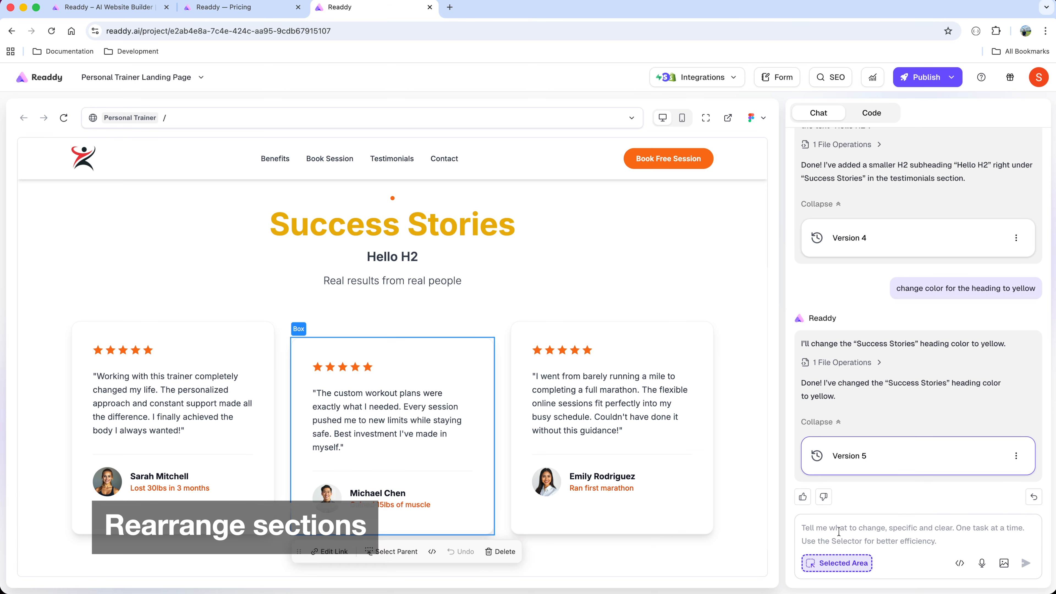
type("move the middle column to the first one")
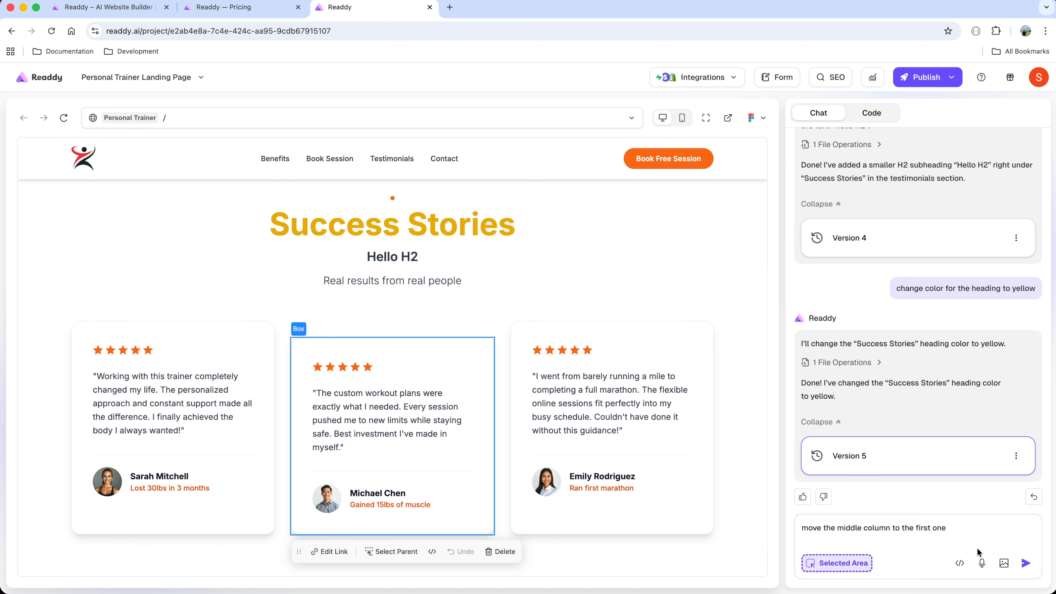
left_click(1026, 563)
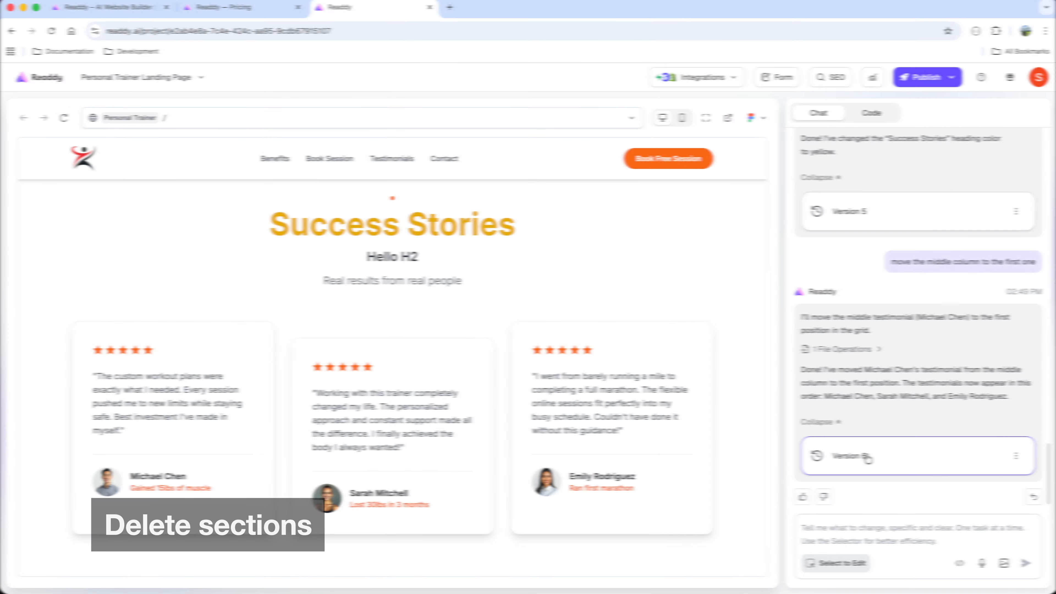
Select the middle testimonial card and prompt the AI to "delete the middle column".
left_click(840, 565)
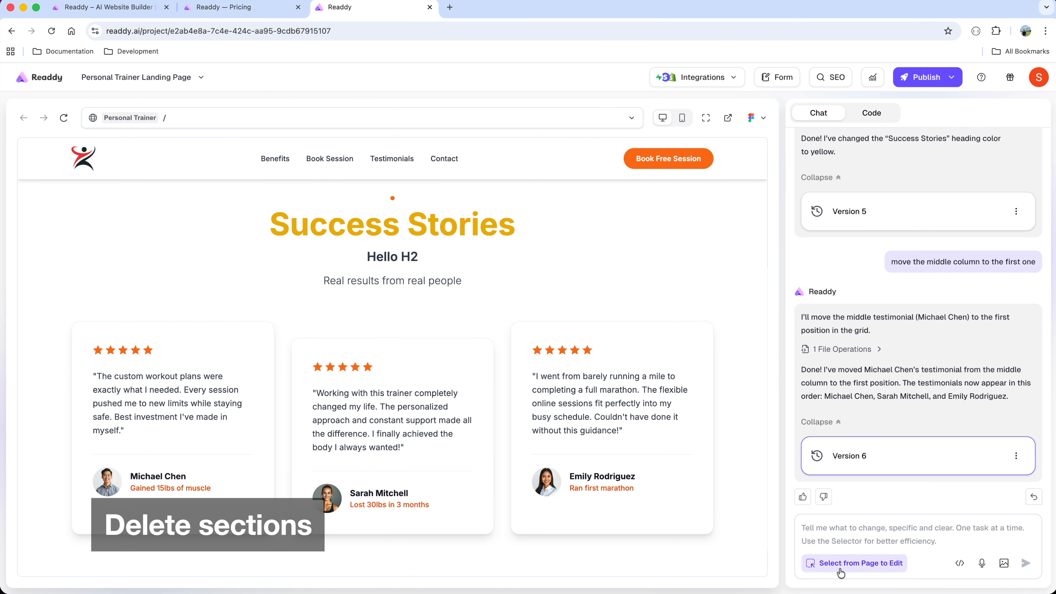
left_click(487, 400)
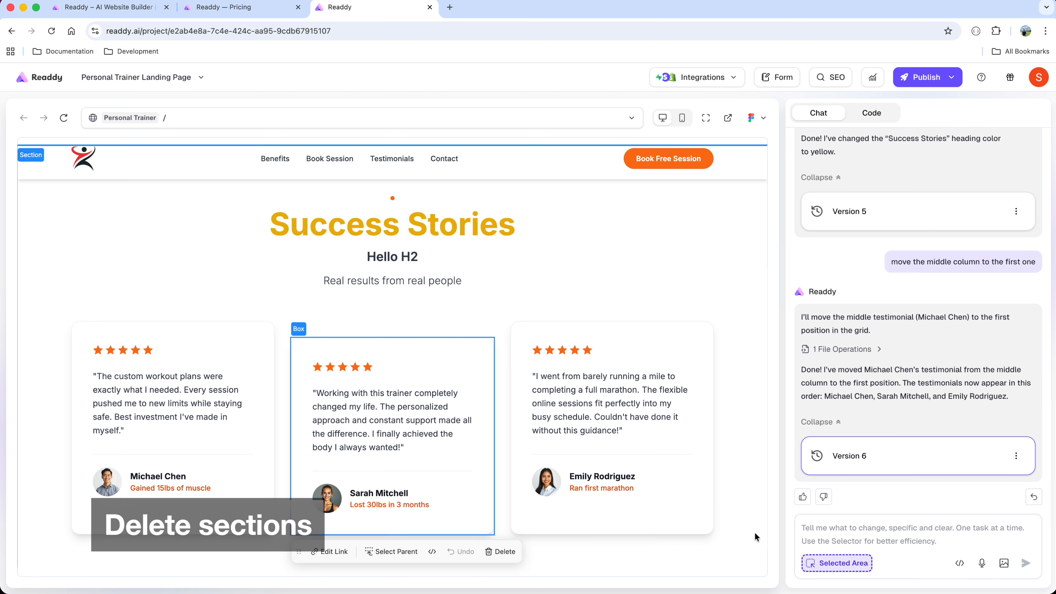
left_click(828, 532)
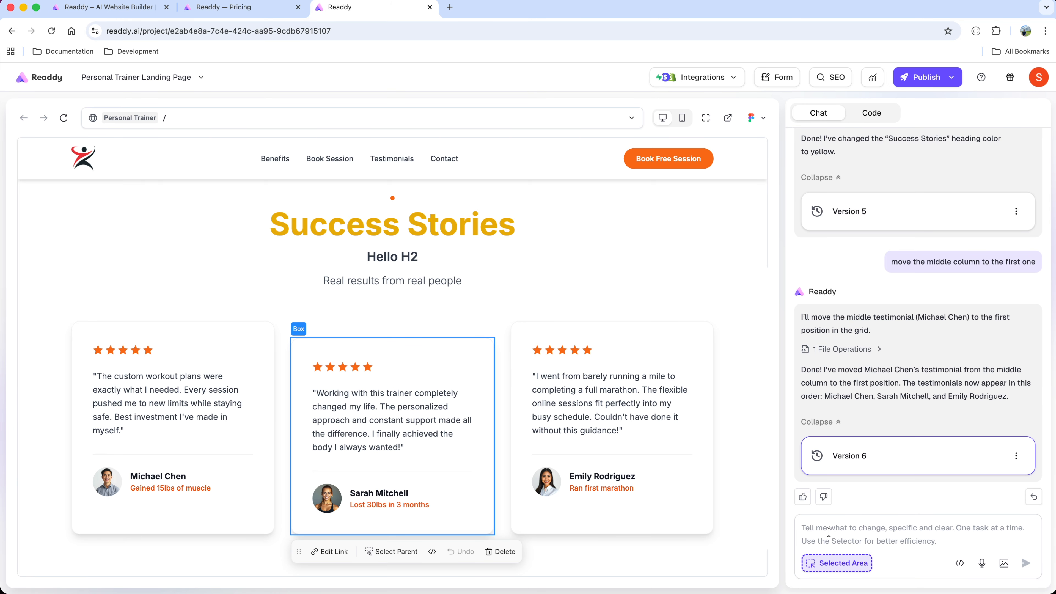
type("remove ")
type("the middle column")
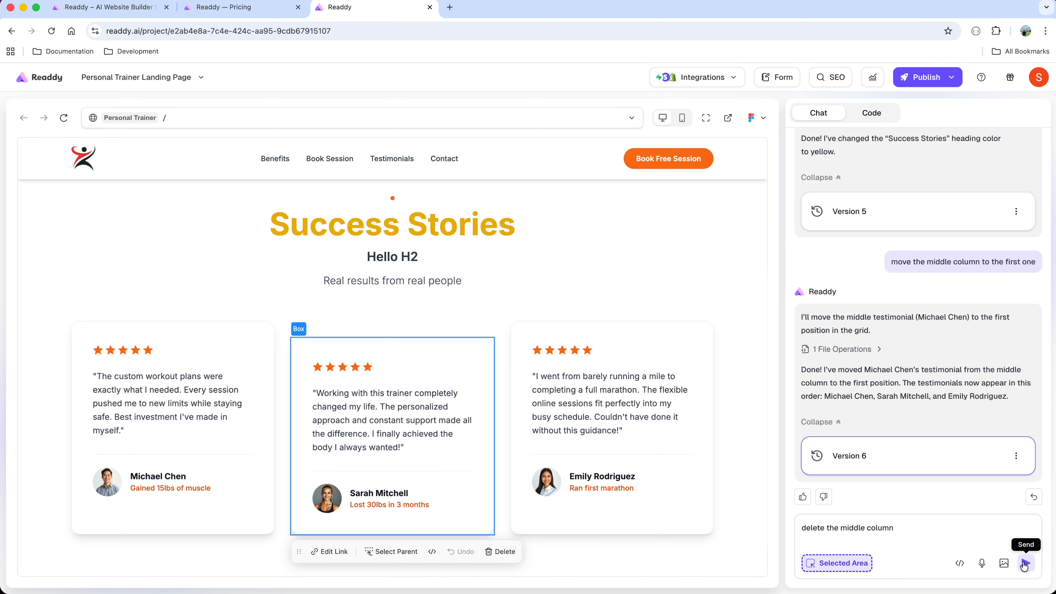
left_click(1024, 563)
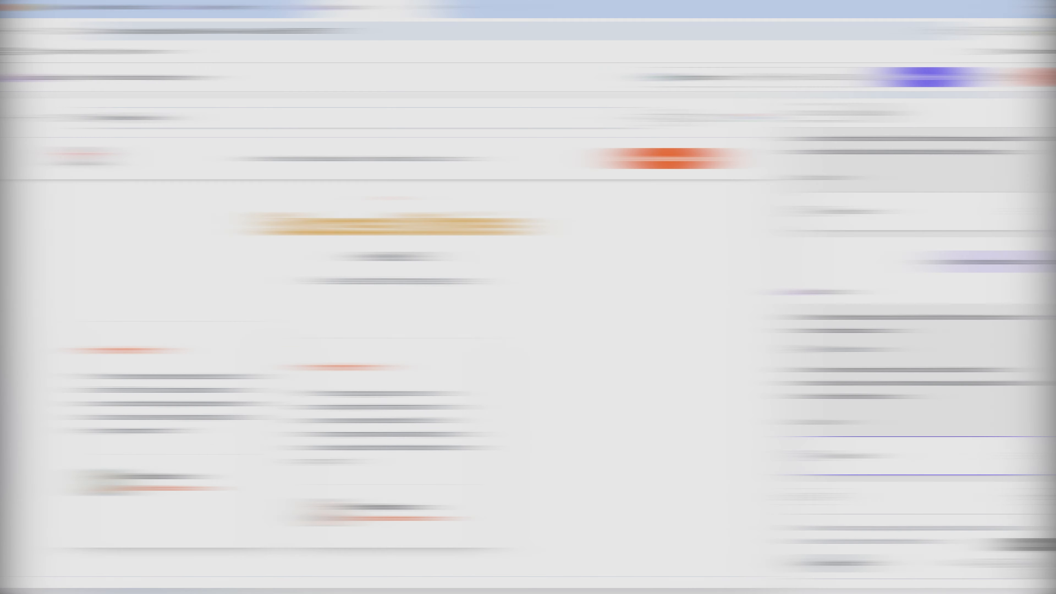
Select the hero section and prompt the AI "I want to change the background image".
scroll(607, 468, "up", 15)
scroll(607, 467, "up", 10)
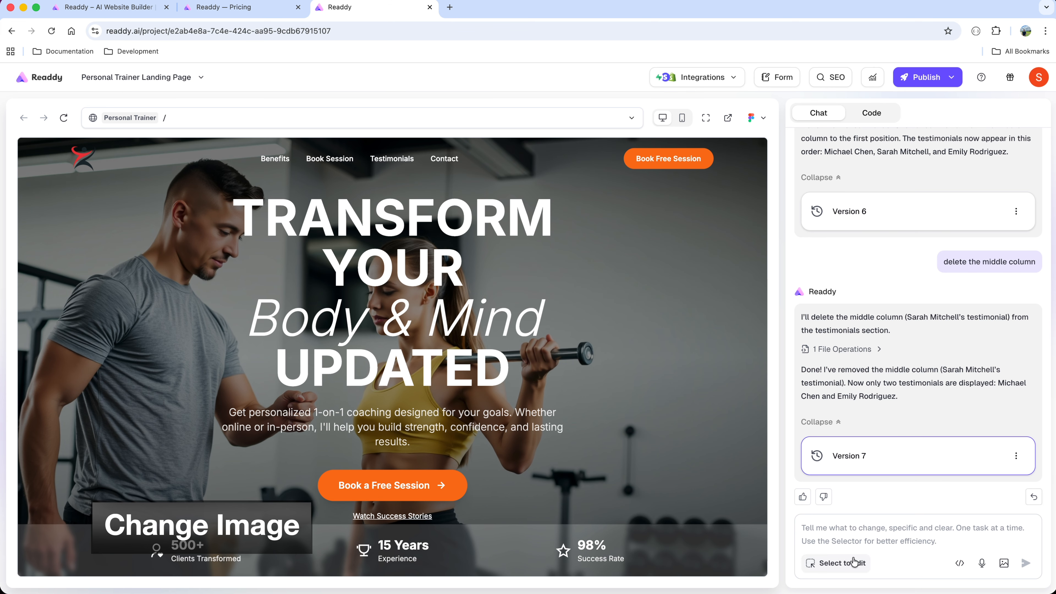
left_click(852, 568)
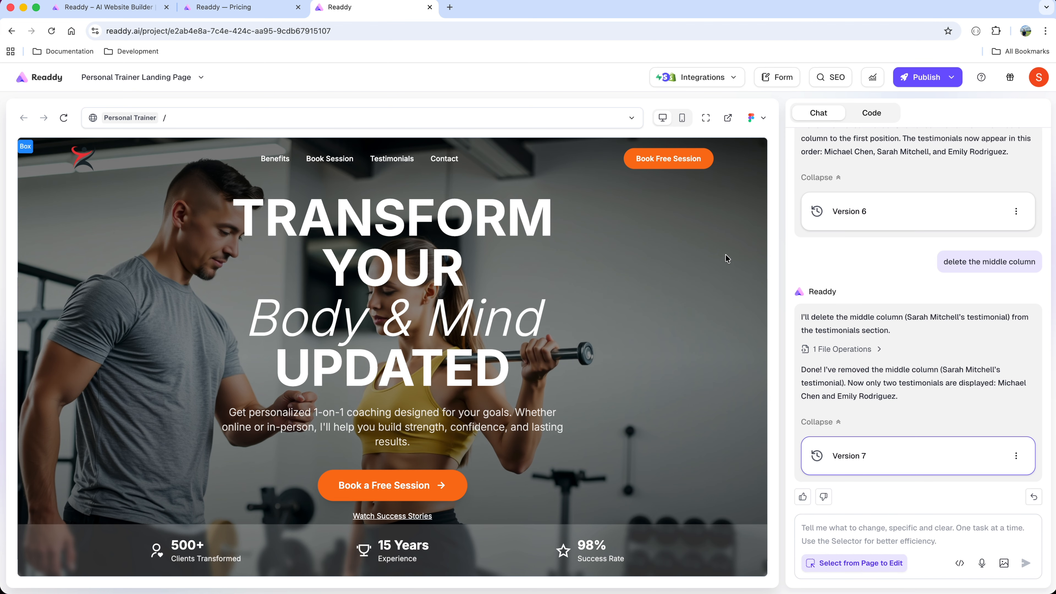
left_click(736, 257)
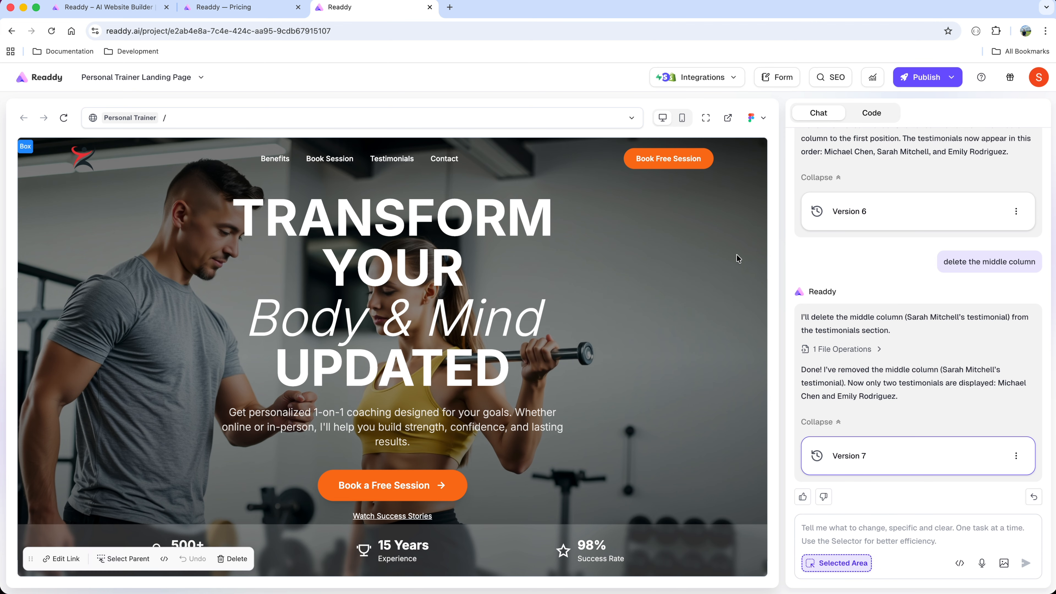
left_click(854, 534)
type("I want to change the background image")
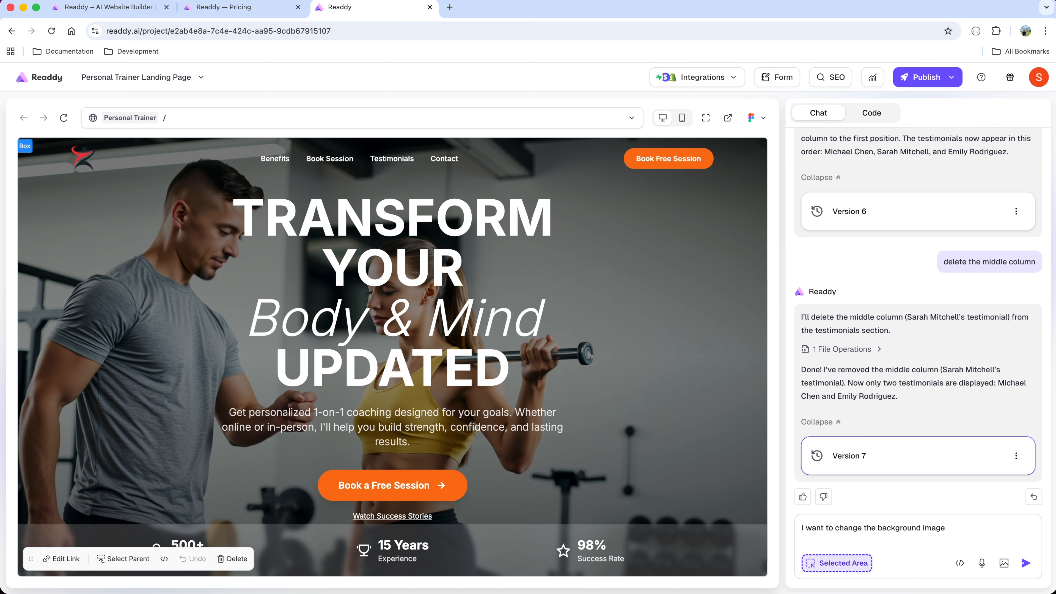
key("Return")
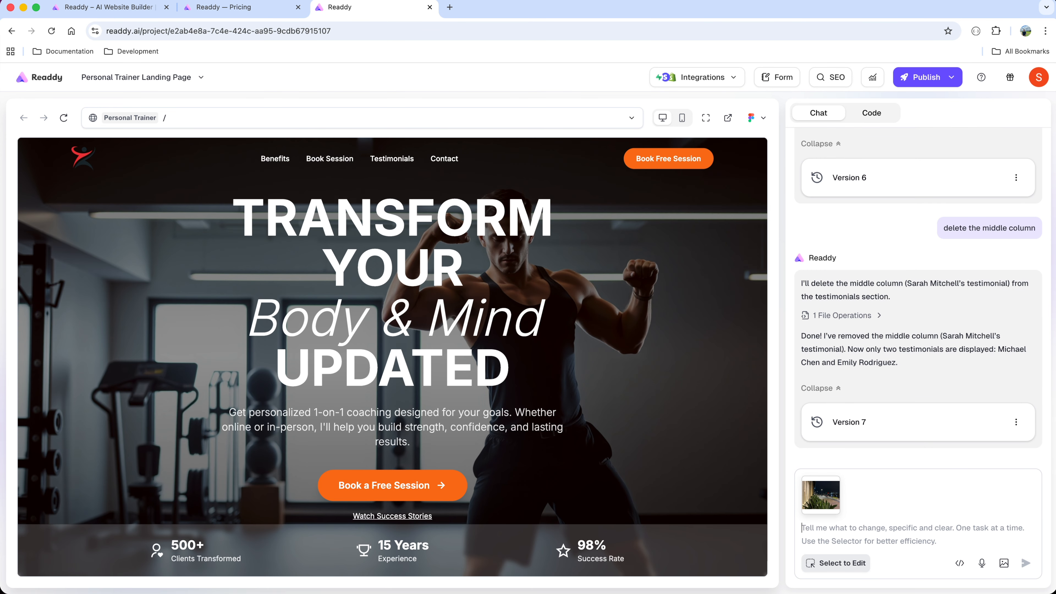
With the uploaded photo attached, prompt the AI "Use the image I uploaded as background image".
type("Use the image I uploaded as background image")
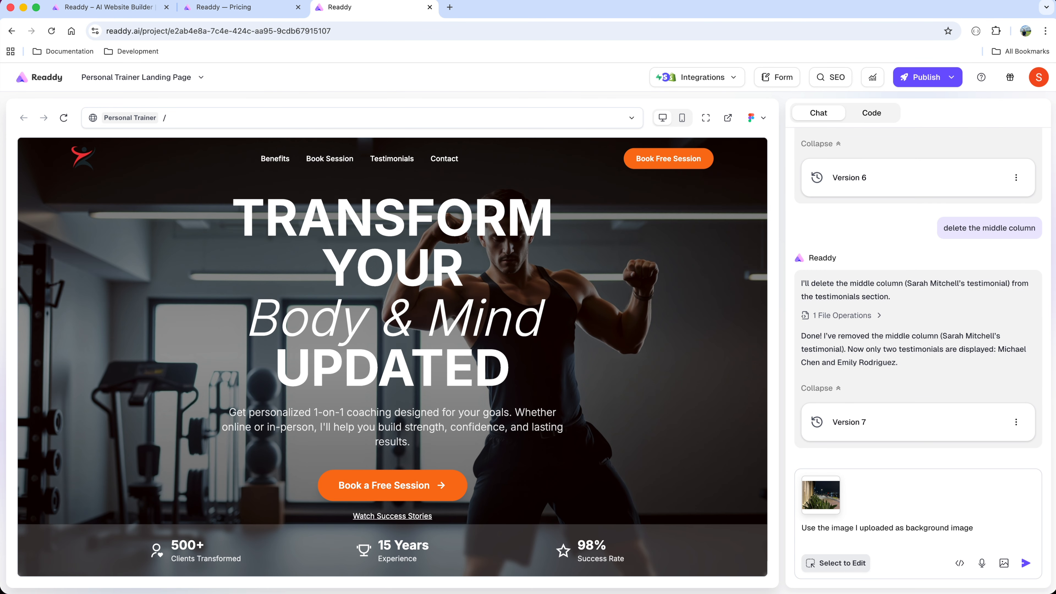
left_click(1027, 566)
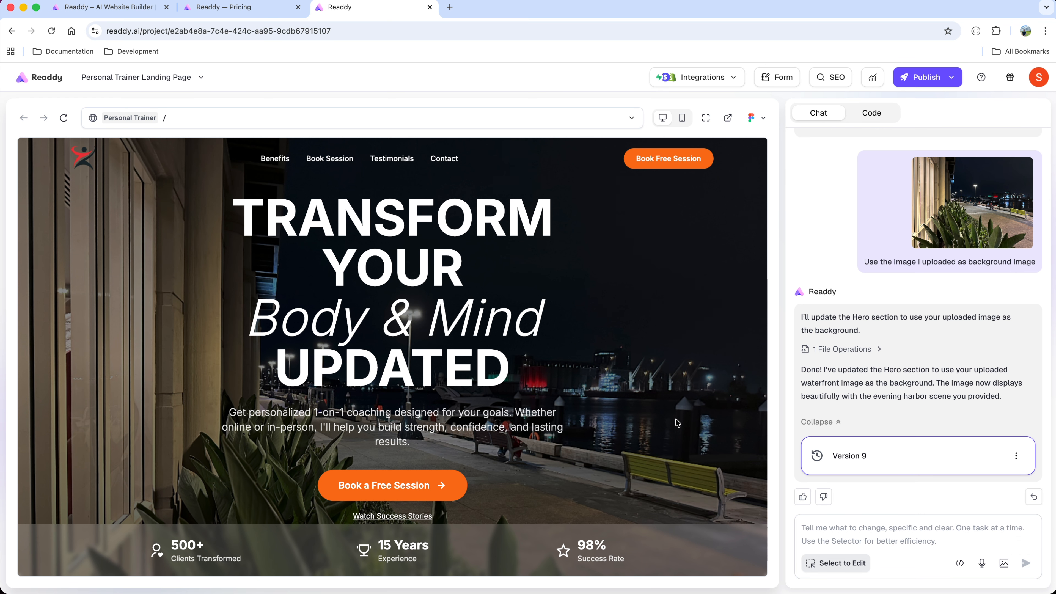
Select the second testimonial card and prompt the AI "add a testimonial to the right with 5 start review with the title development manager".
scroll(675, 418, "down", 15)
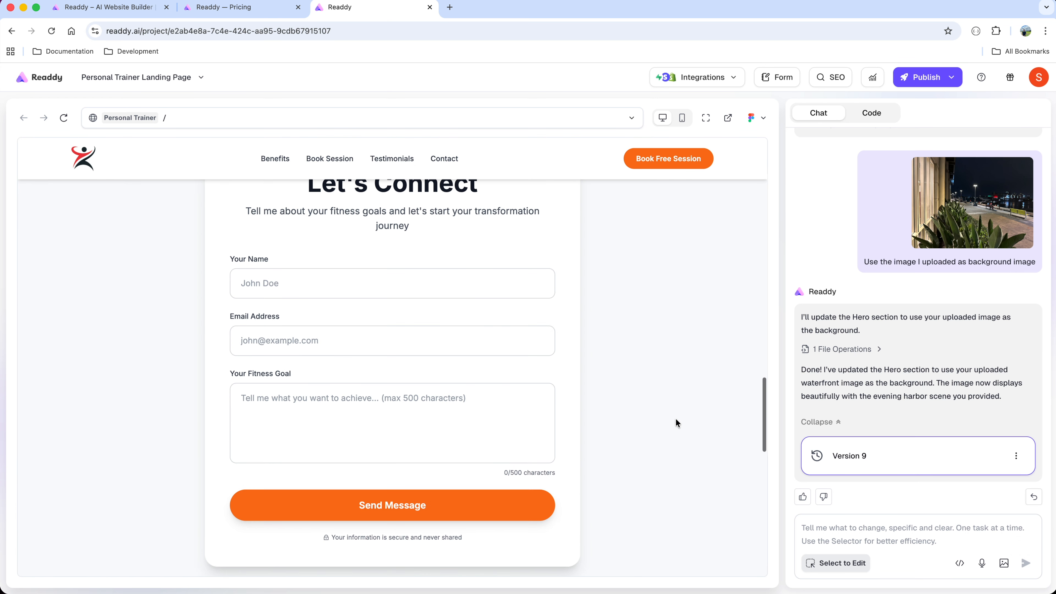
scroll(676, 418, "down", 3)
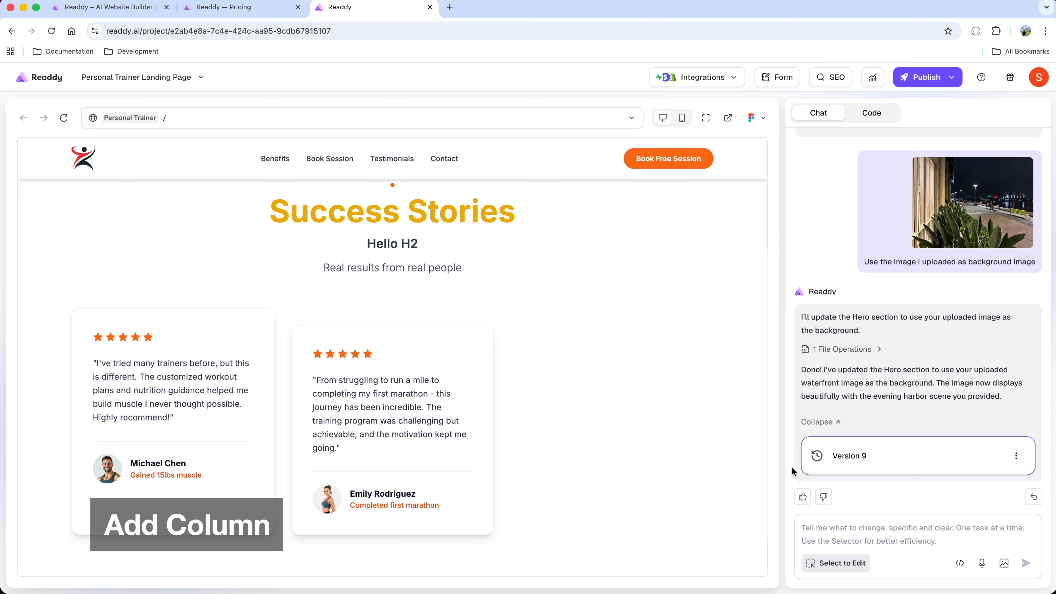
left_click(819, 563)
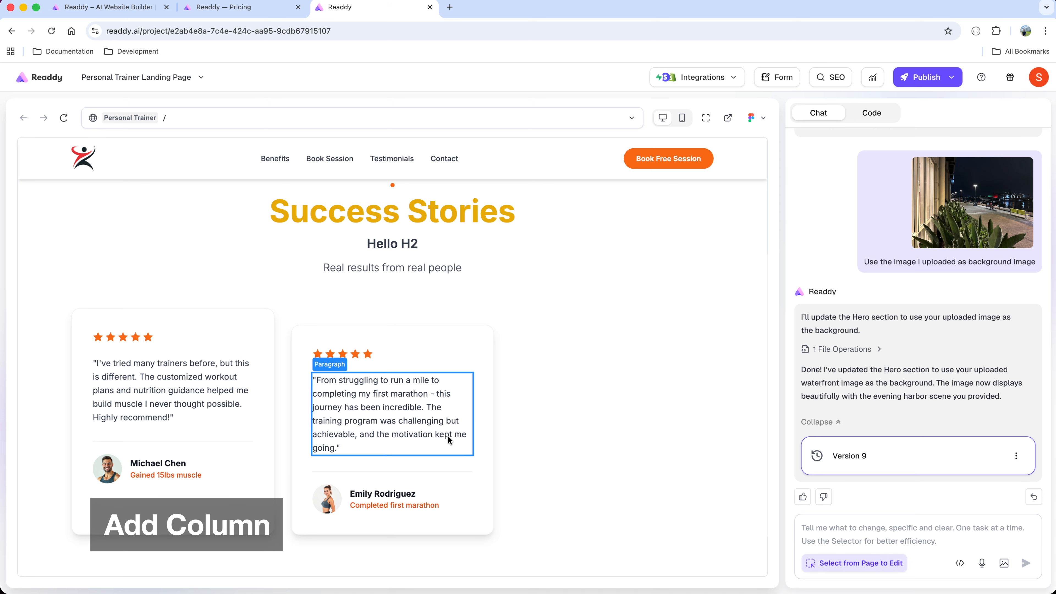
left_click(486, 339)
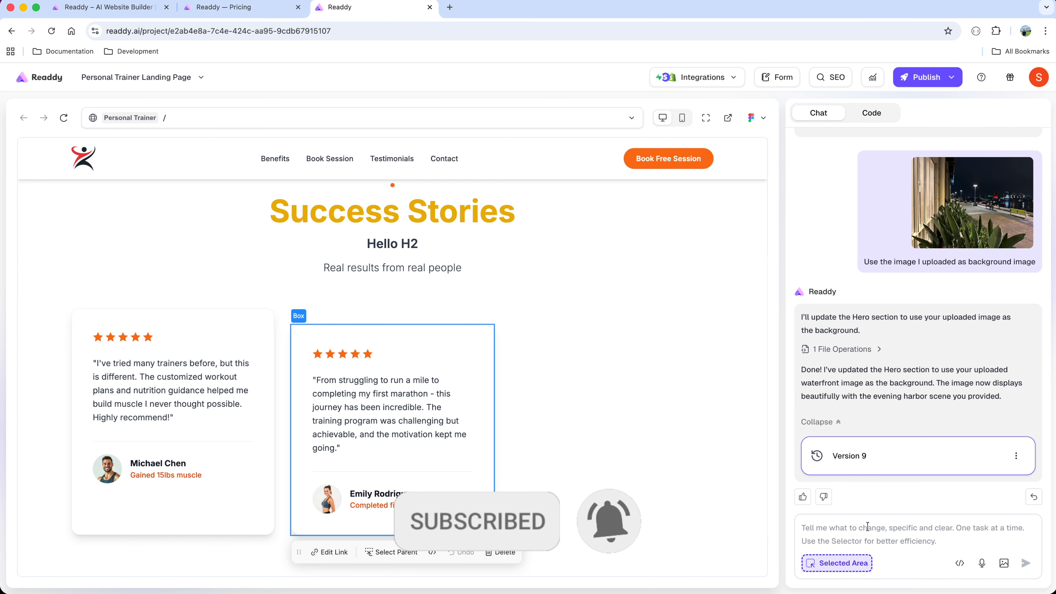
type("add a testimonial to the right with 5 start review with the title development manager")
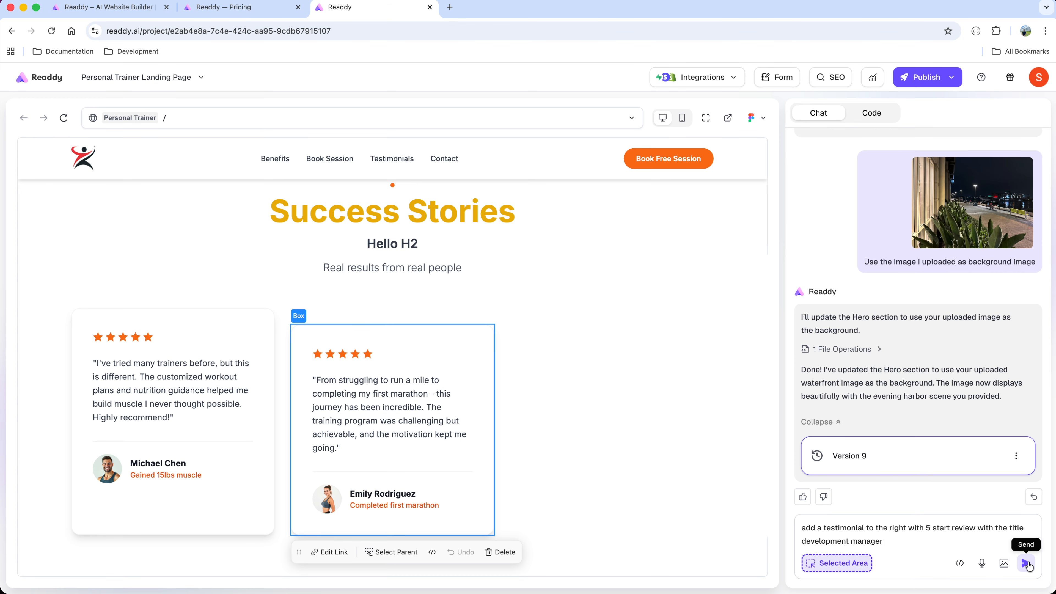
left_click(1026, 563)
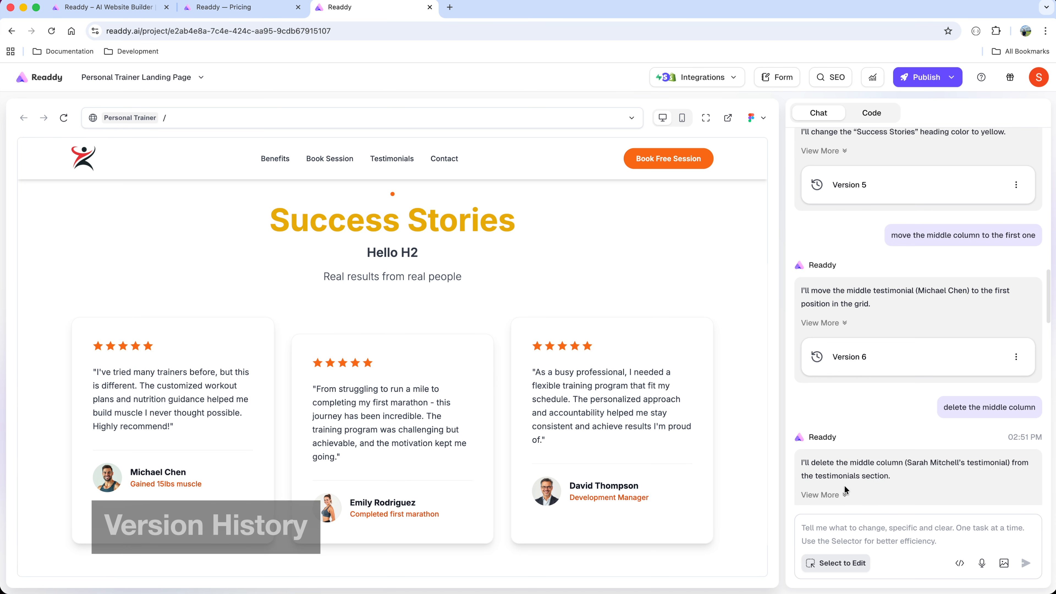
Ask the AI to "restore version 6" of the page.
type("restore version 6")
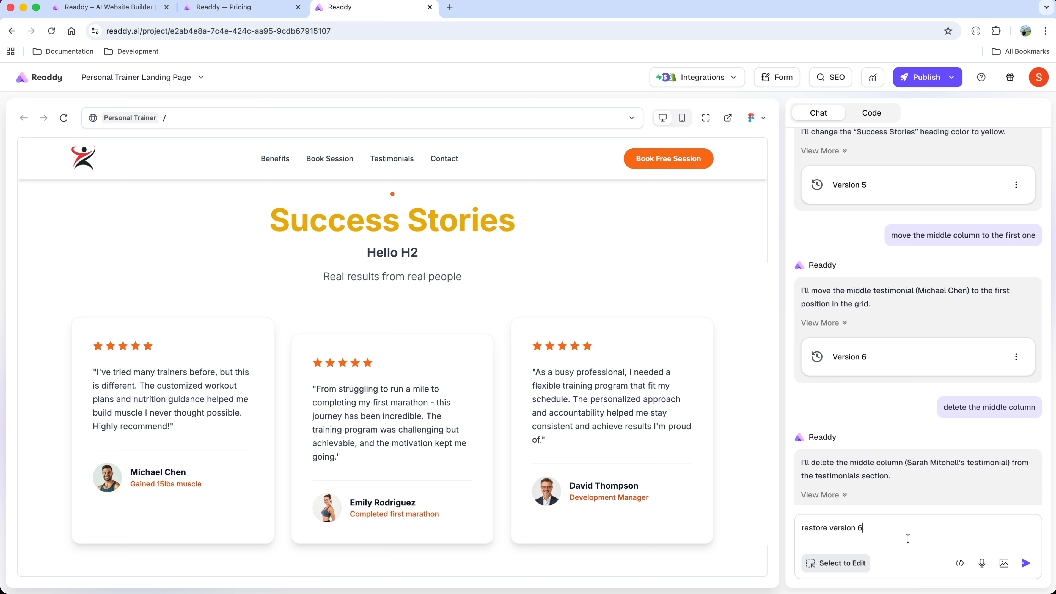
left_click(1026, 563)
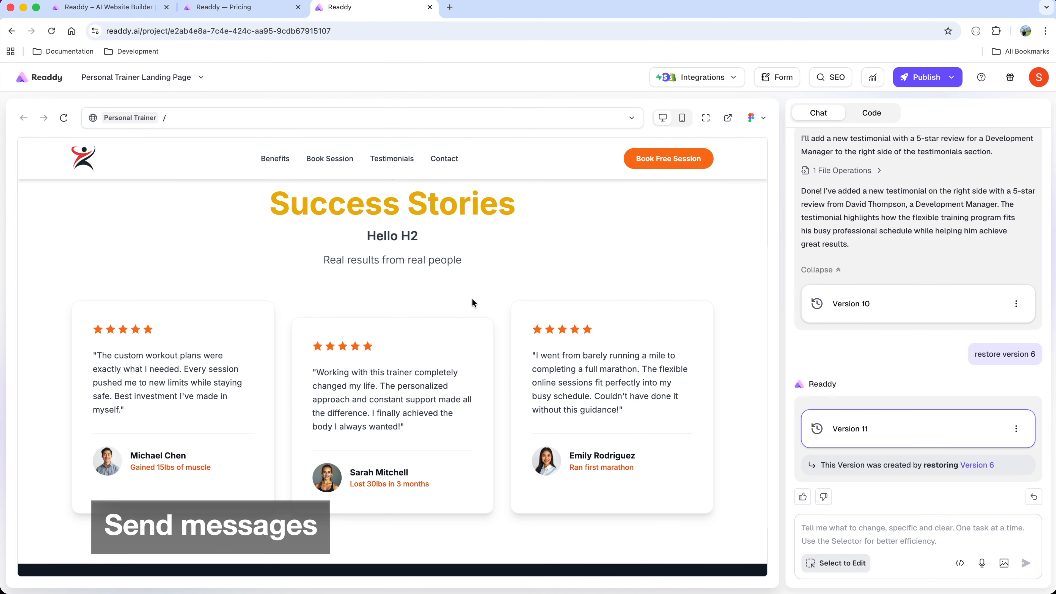
Submit the Let's Connect form with a name, email address and the goal "Hello this is a test", and open the submission email in Gmail.
scroll(471, 302, "up", 5)
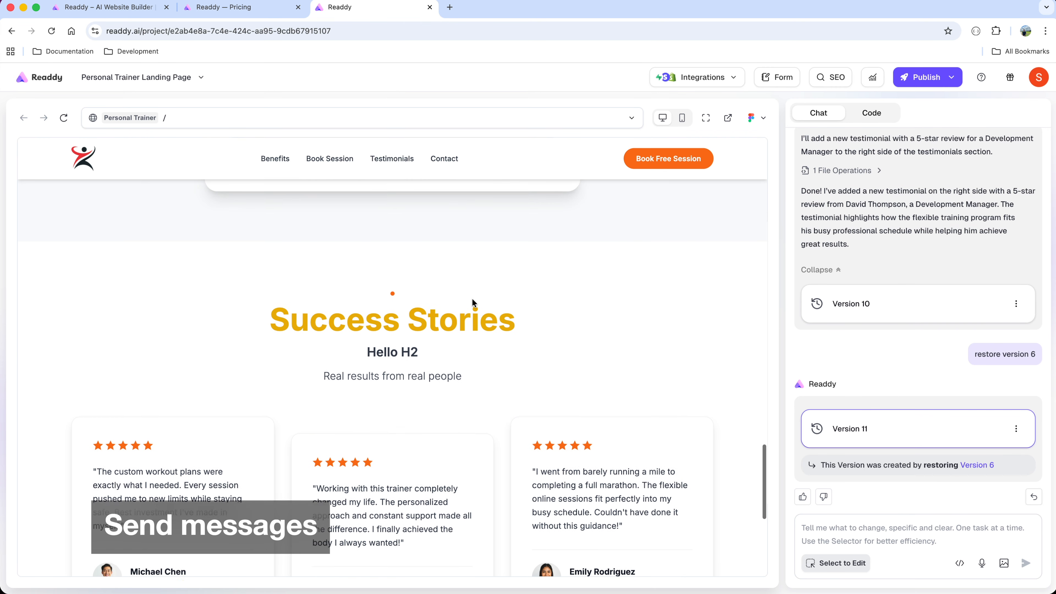
scroll(472, 302, "up", 9)
left_click(463, 307)
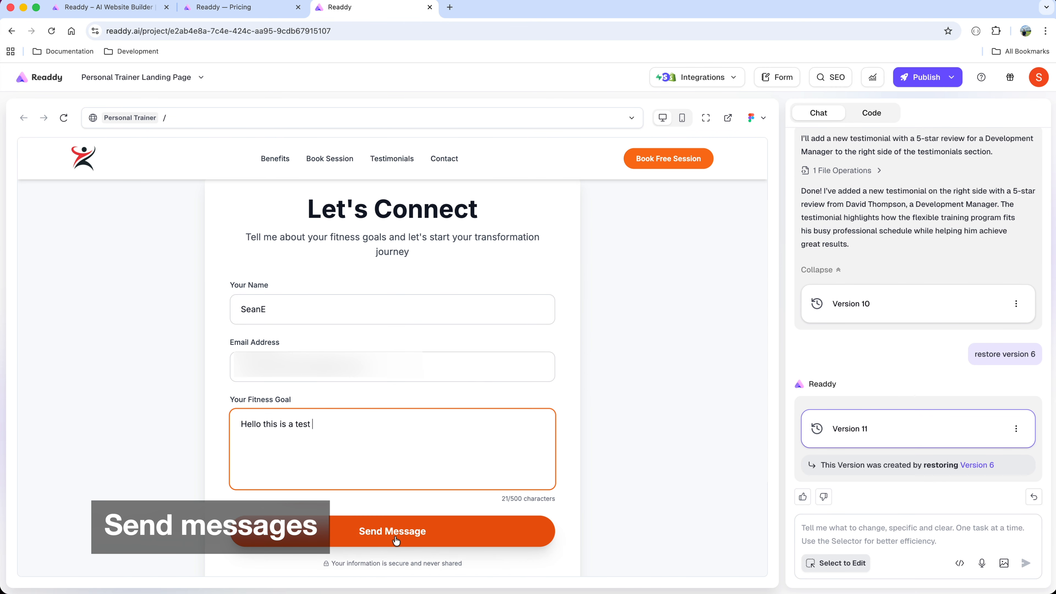
left_click(395, 538)
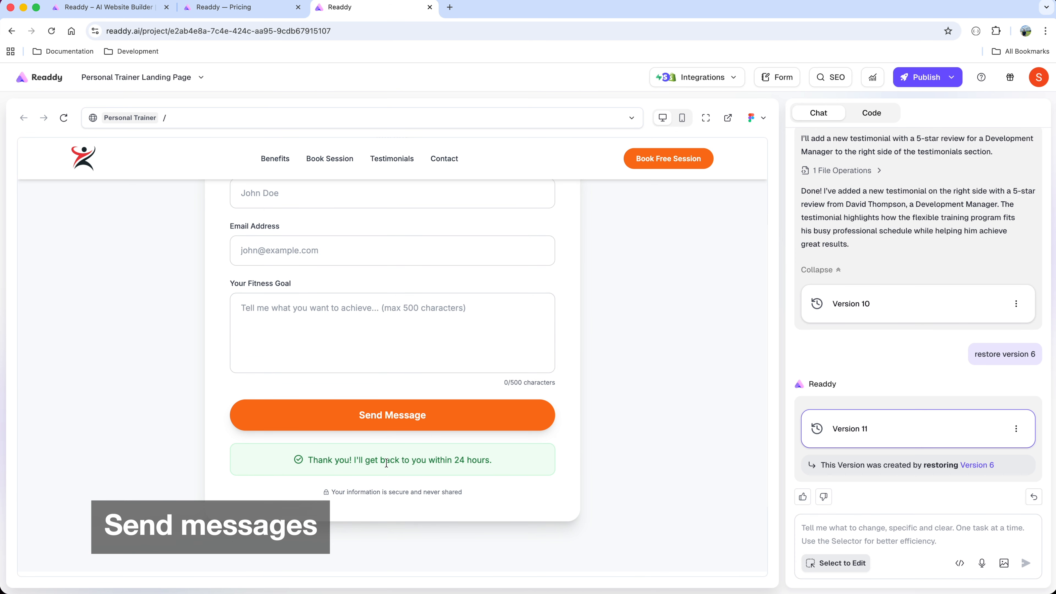
left_click(450, 7)
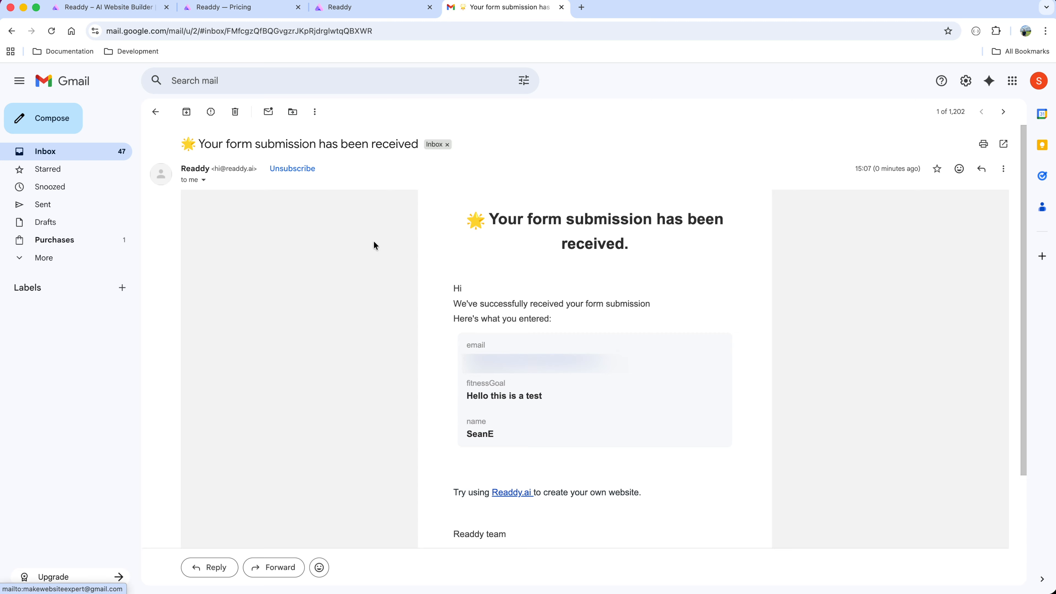
Switch back to Readdy, view the Calendly placeholder in the consultation section, and open the Calendly integration setup.
left_click(340, 7)
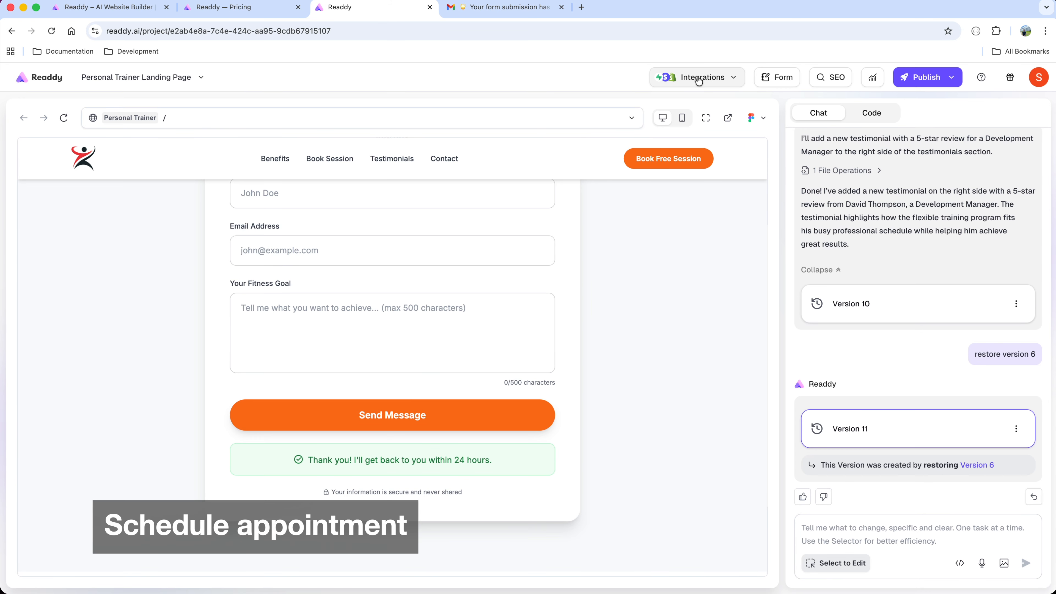
left_click(729, 81)
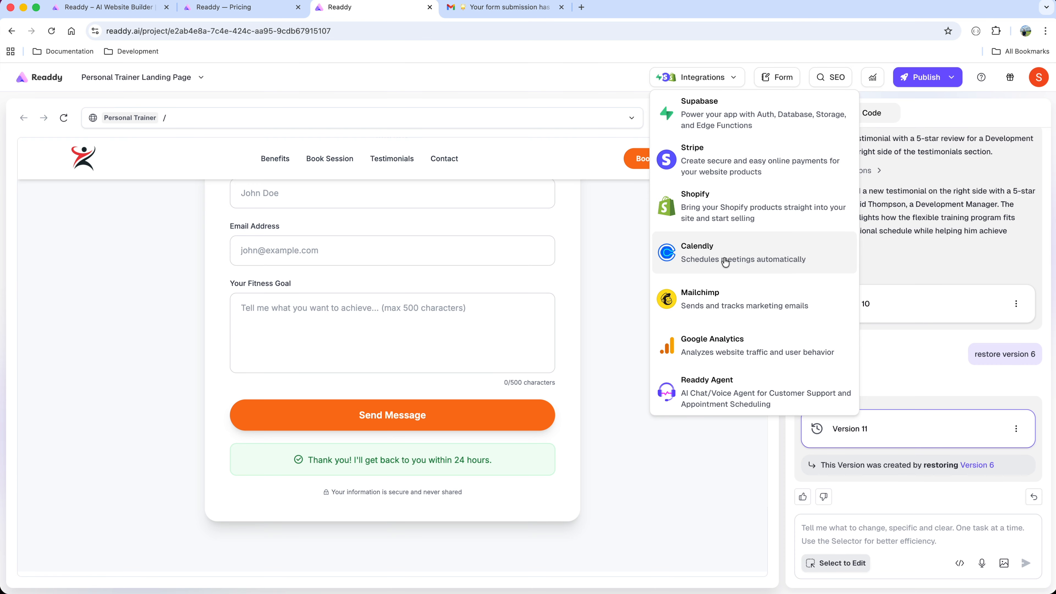
scroll(462, 388, "up", 5)
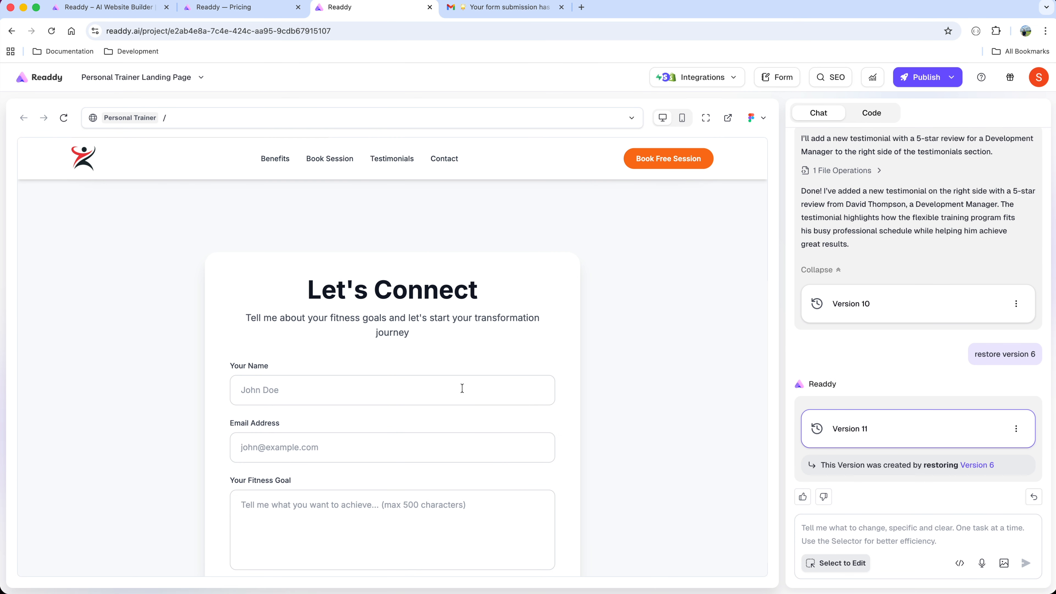
scroll(462, 388, "up", 5)
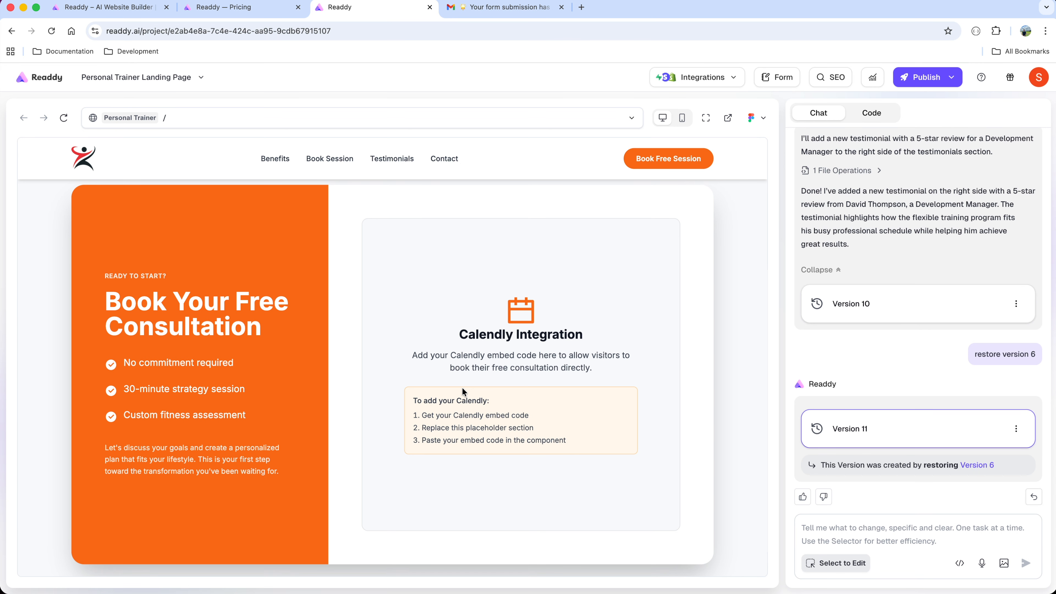
left_click(735, 83)
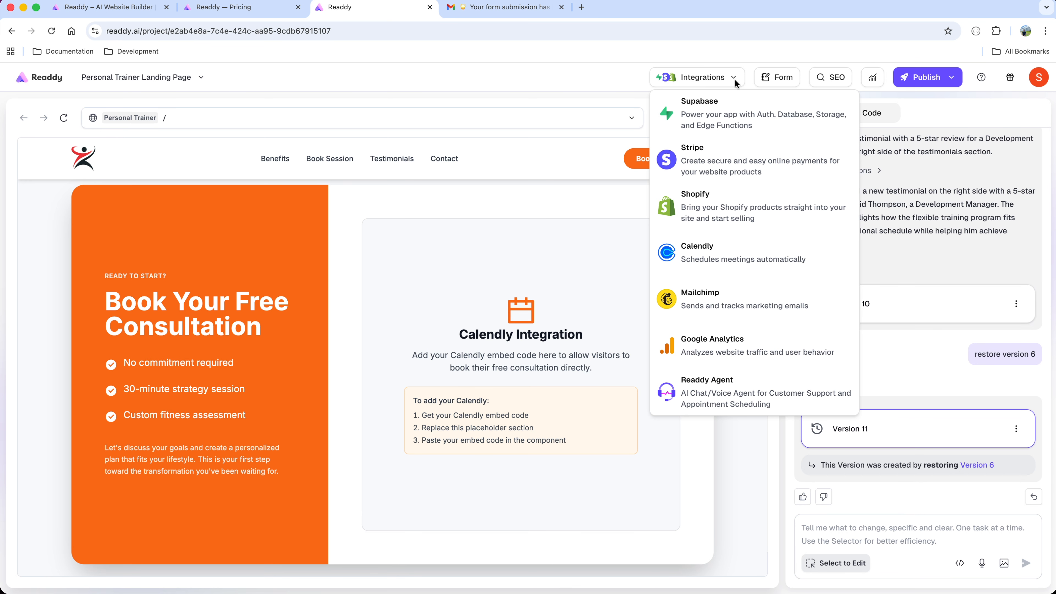
left_click(729, 248)
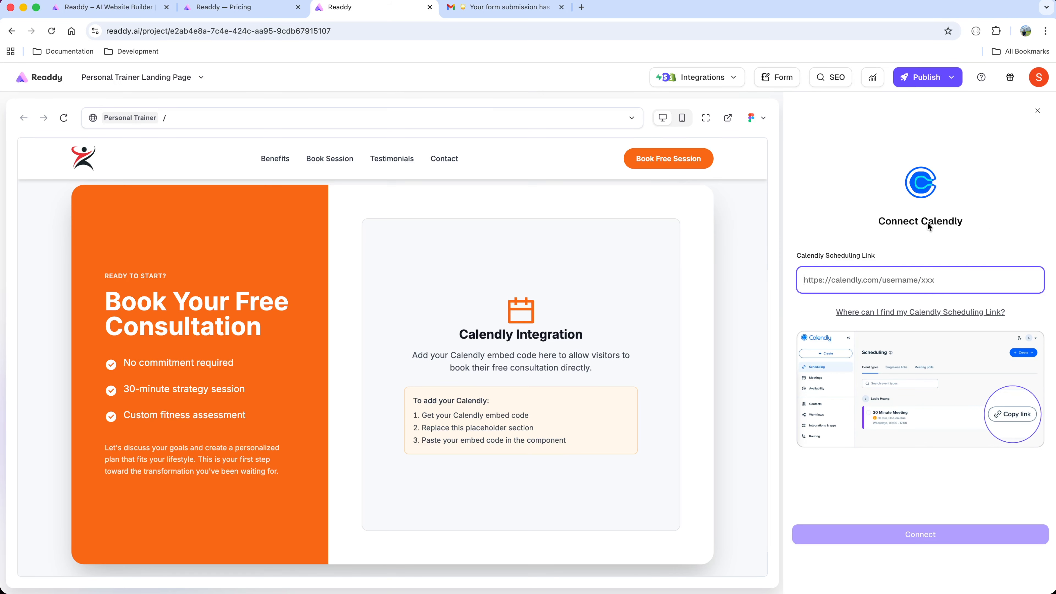
left_click(946, 221)
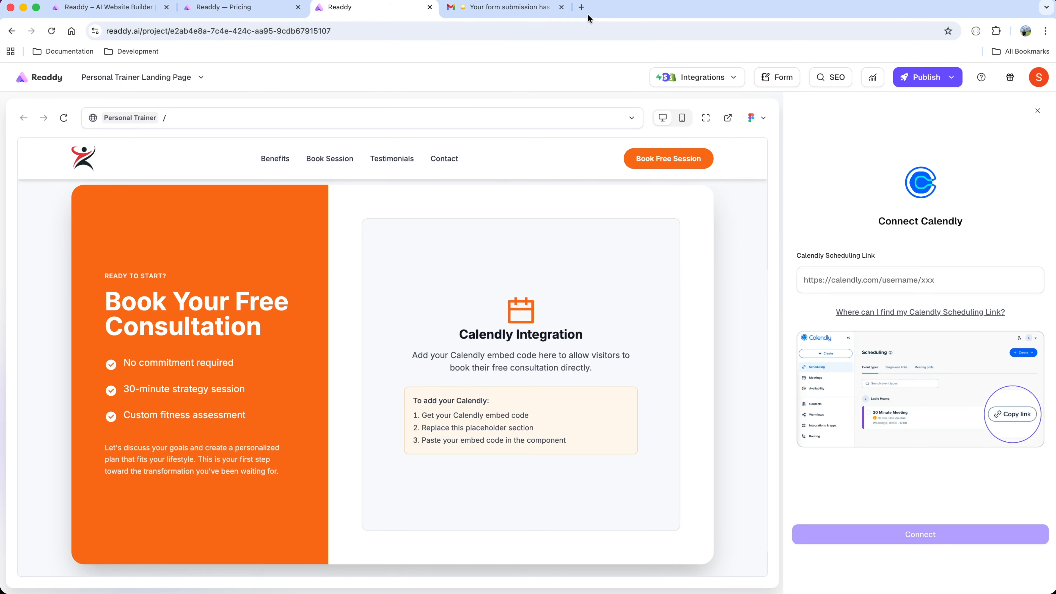
Open the Calendly sign-up page in a new browser tab and create an account with Google.
left_click(581, 7)
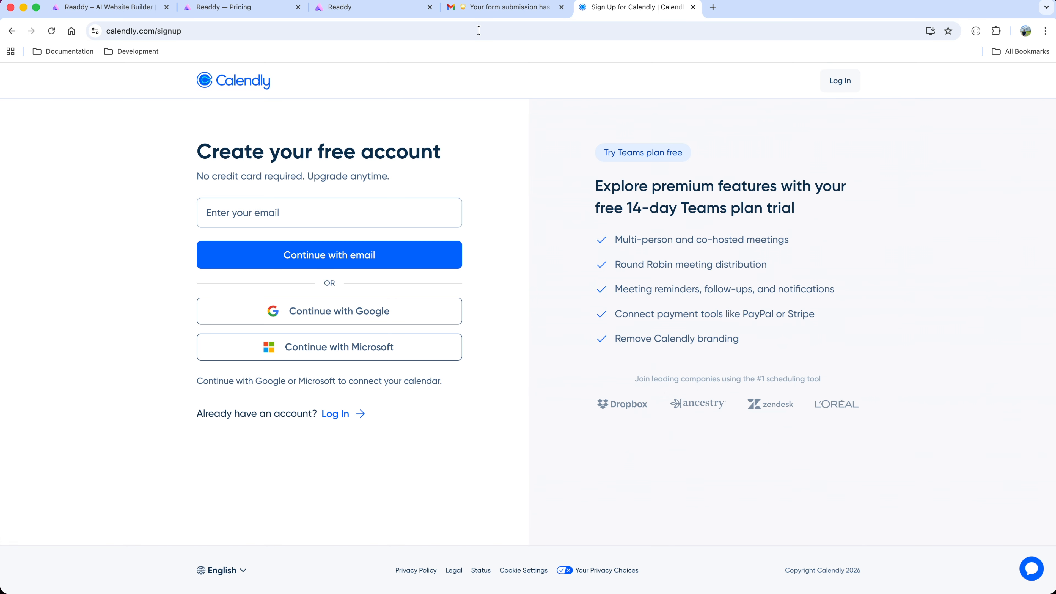
left_click(341, 312)
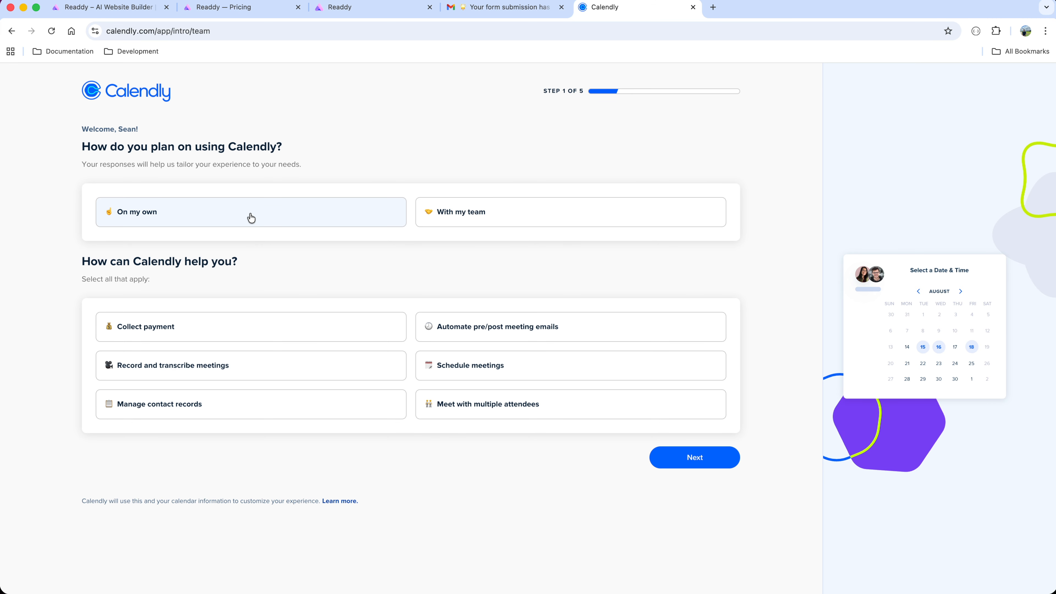
Complete the Calendly onboarding with "On my own" usage, the role Other, weekday hours 9:00am–5:00pm and Google Meet as meeting location.
left_click(248, 221)
left_click(702, 457)
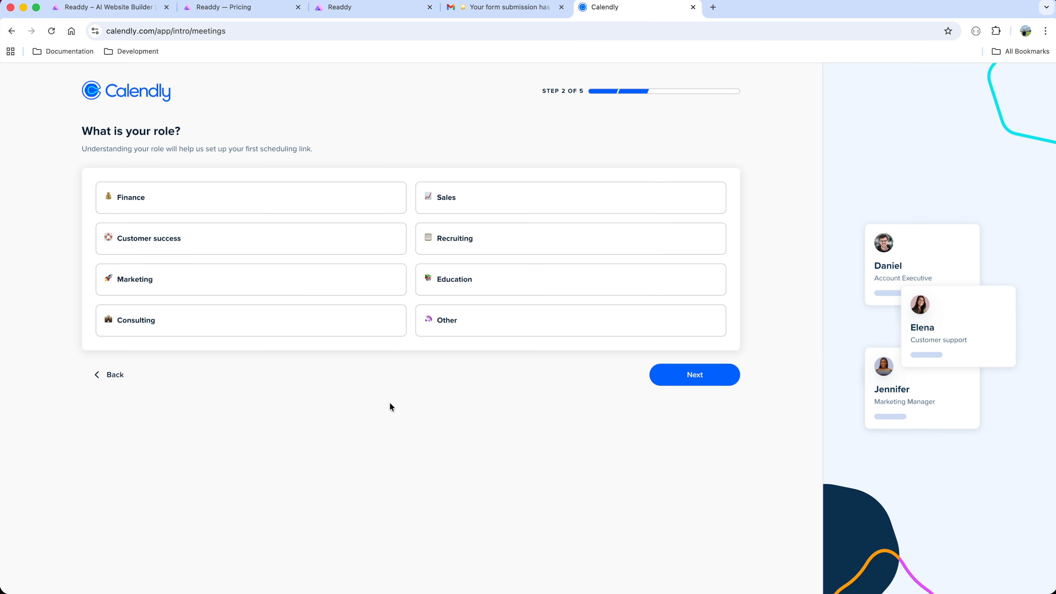
left_click(462, 324)
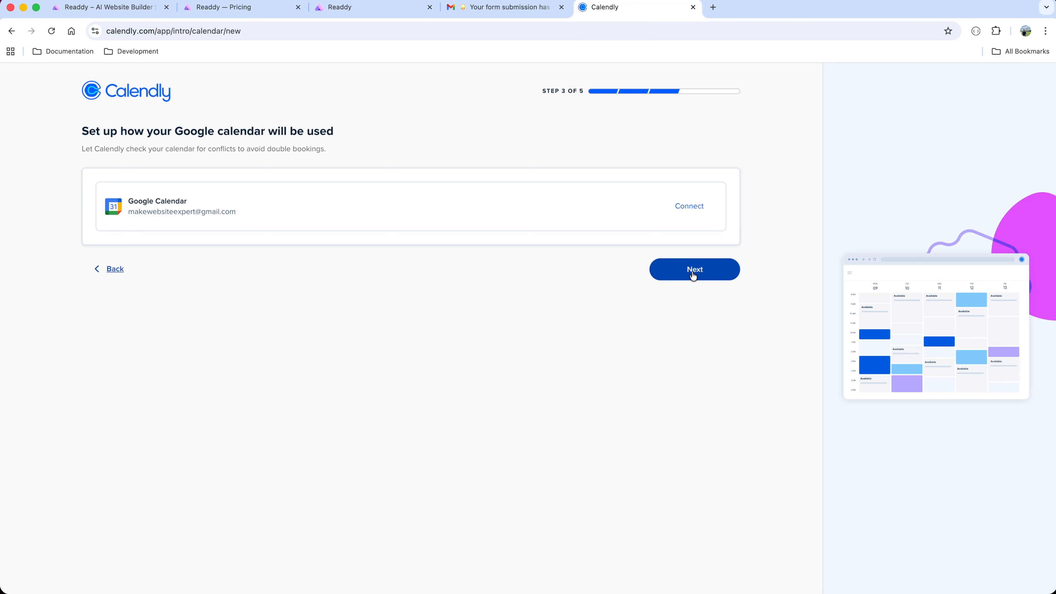
left_click(693, 271)
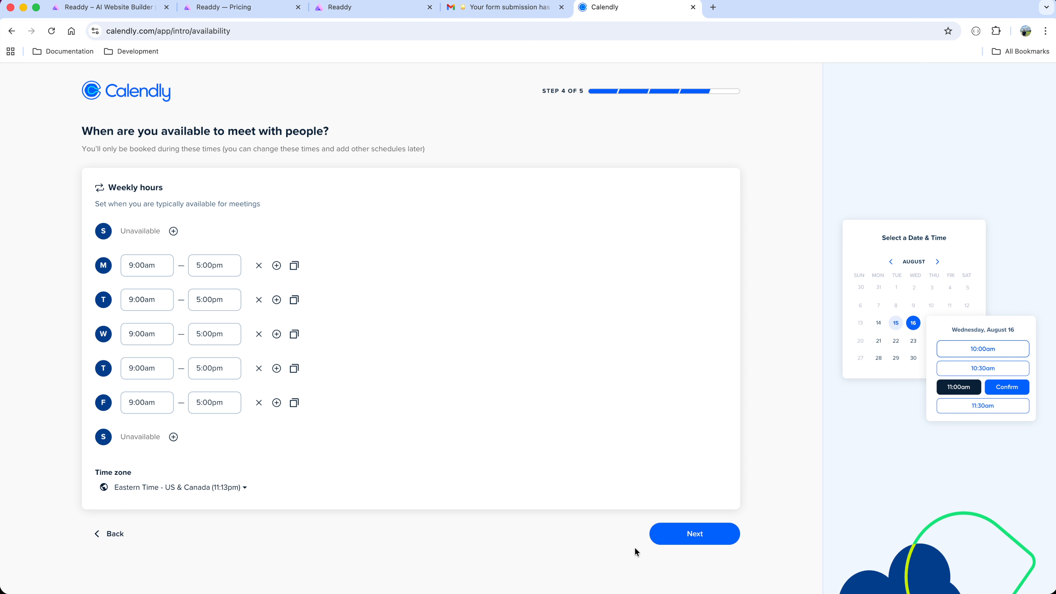
left_click(717, 528)
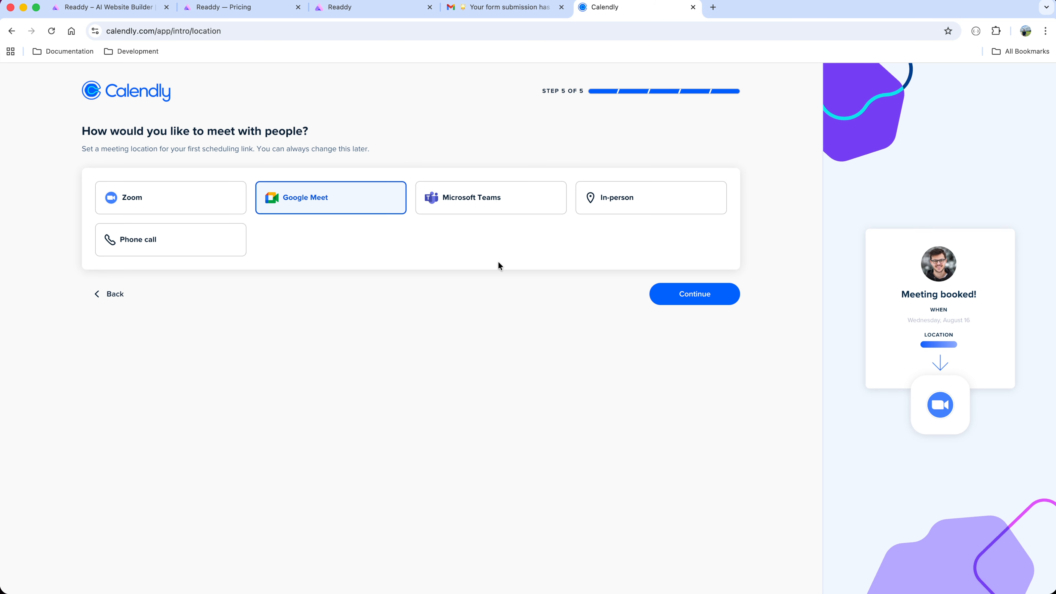
left_click(689, 300)
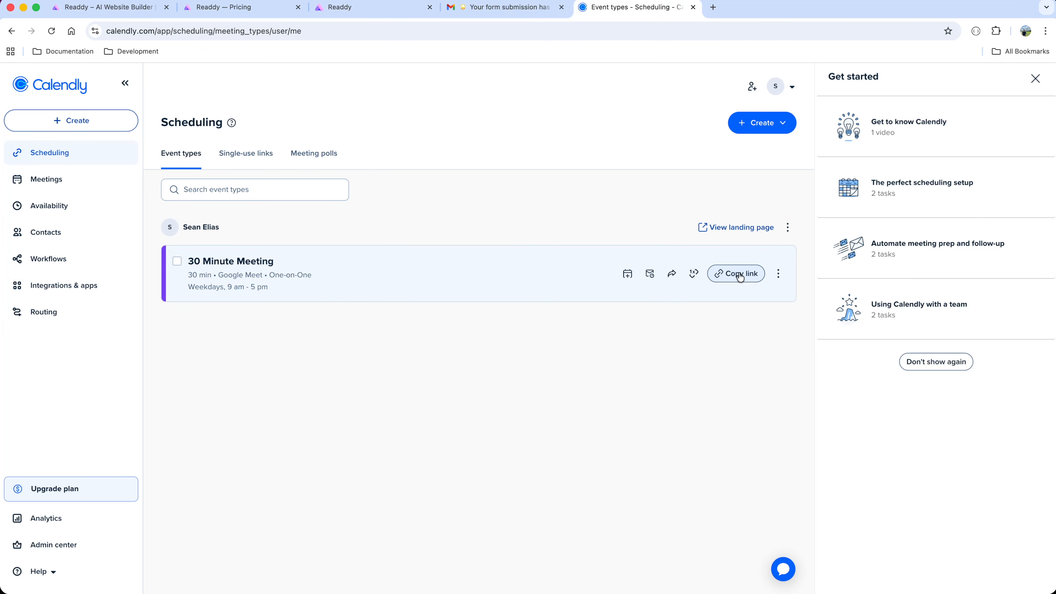
Return to Readdy and connect the Calendly integration using the copied scheduling link for the 30 Minute Meeting.
left_click(374, 8)
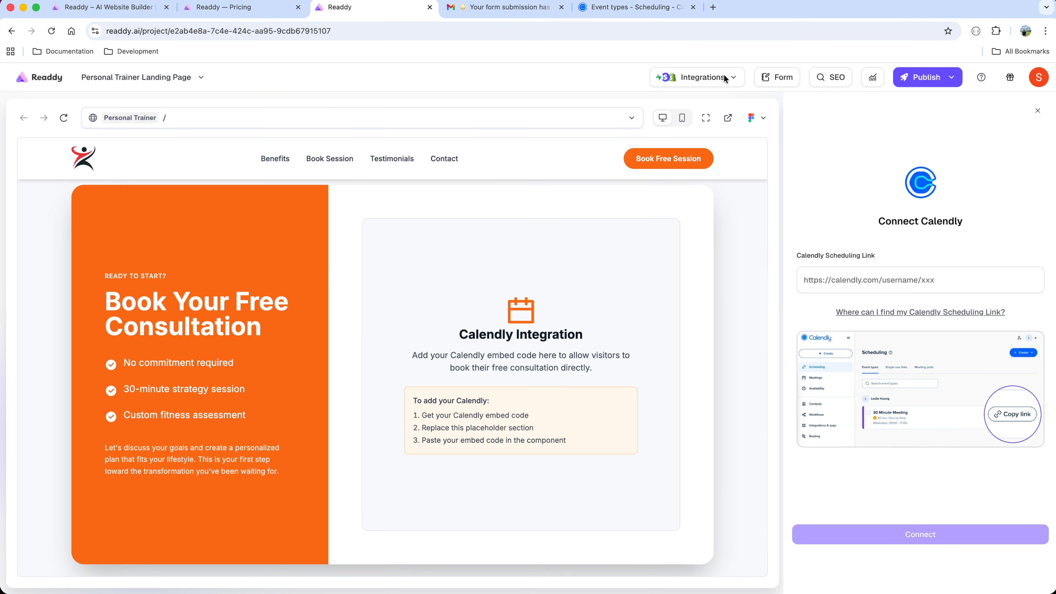
left_click(724, 77)
left_click(724, 77)
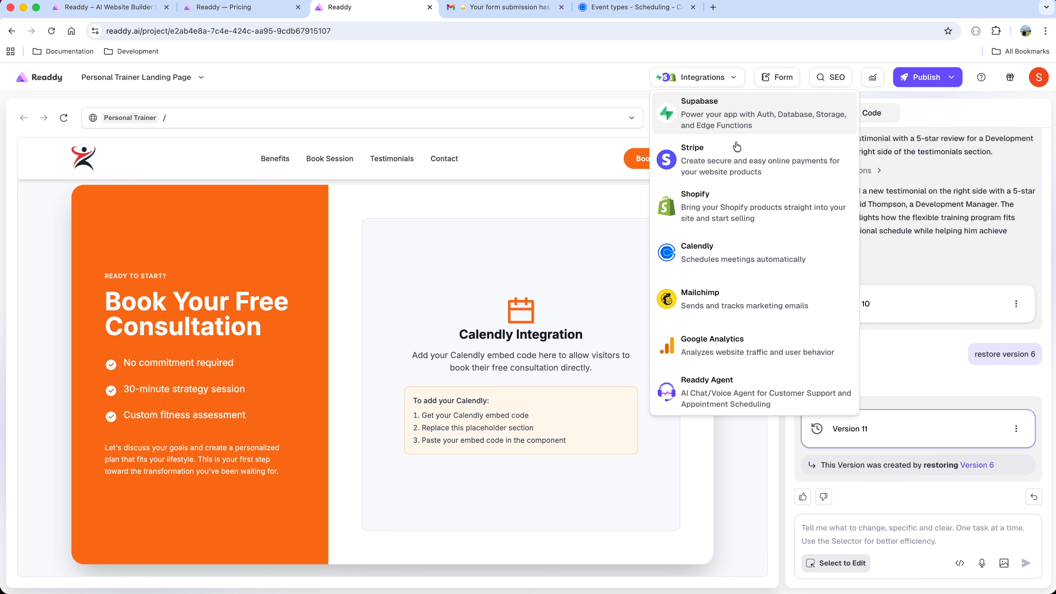
left_click(738, 257)
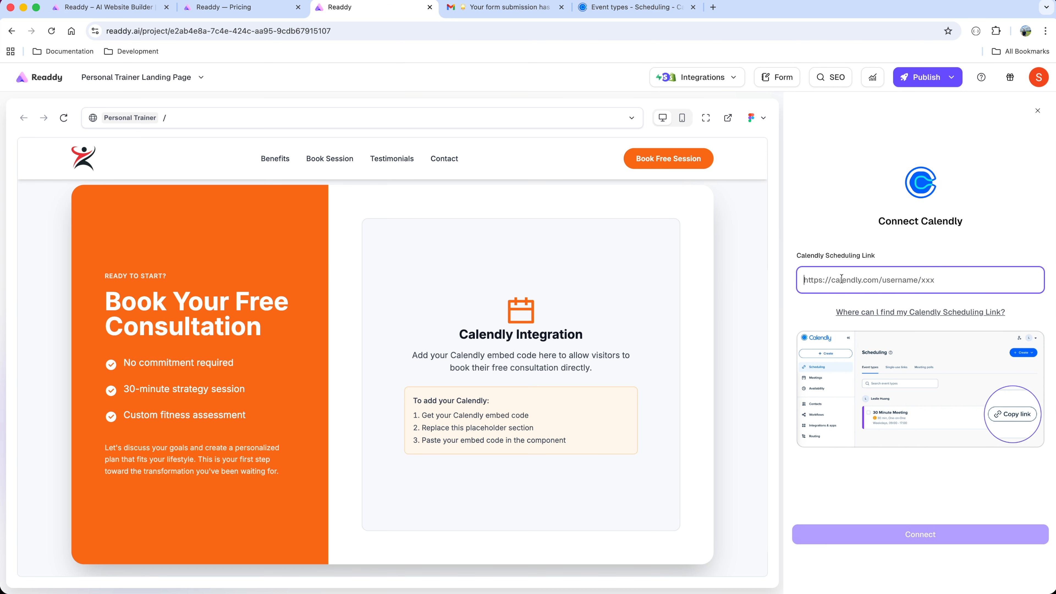
type("https://calendly.com/makewebsiteexpert/30min")
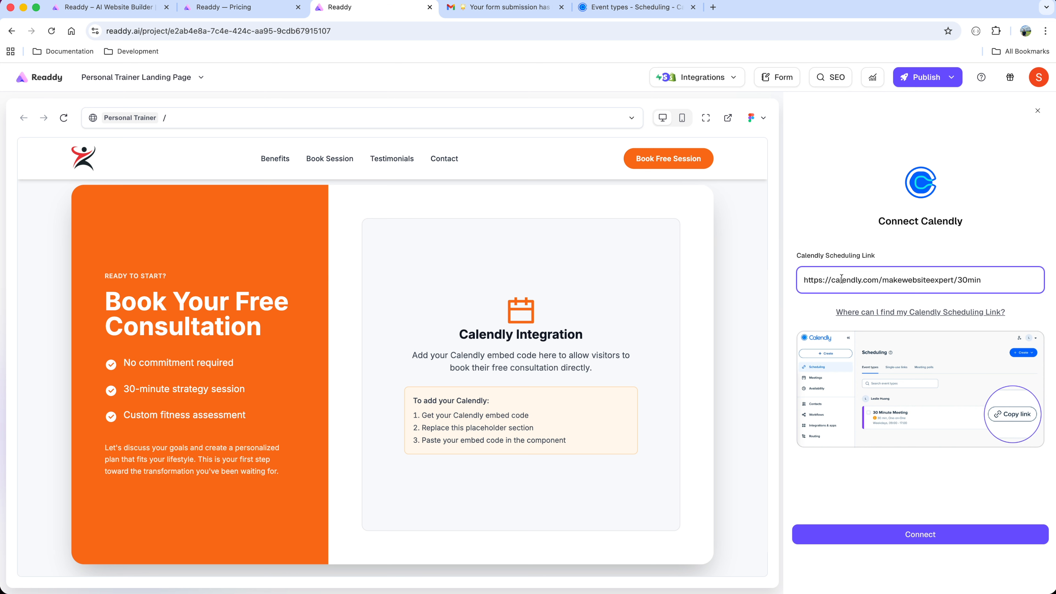
left_click(961, 540)
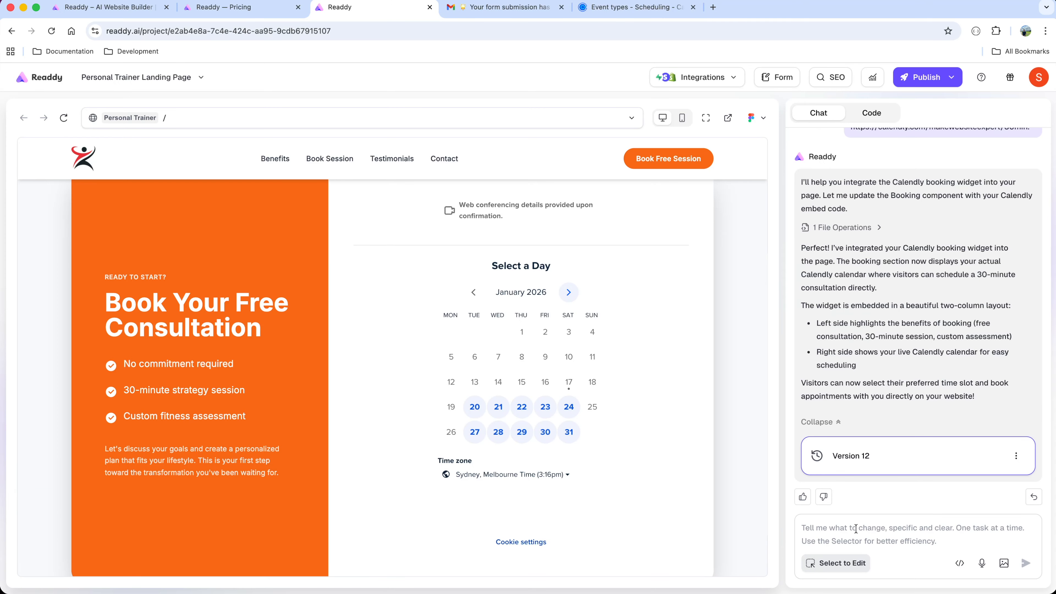
Book a test meeting for January 29, 2026 at 8:00am with a name, email and the message "Hello this is a message from calendly integration with Readdy".
left_click(635, 7)
left_click(372, 12)
left_click(522, 432)
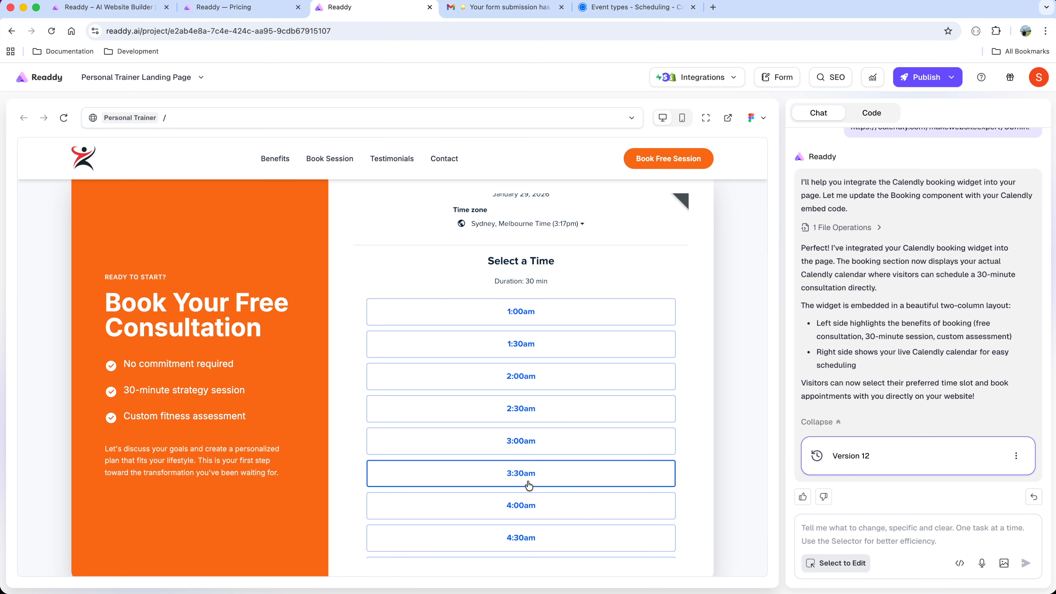
scroll(552, 509, "down", 5)
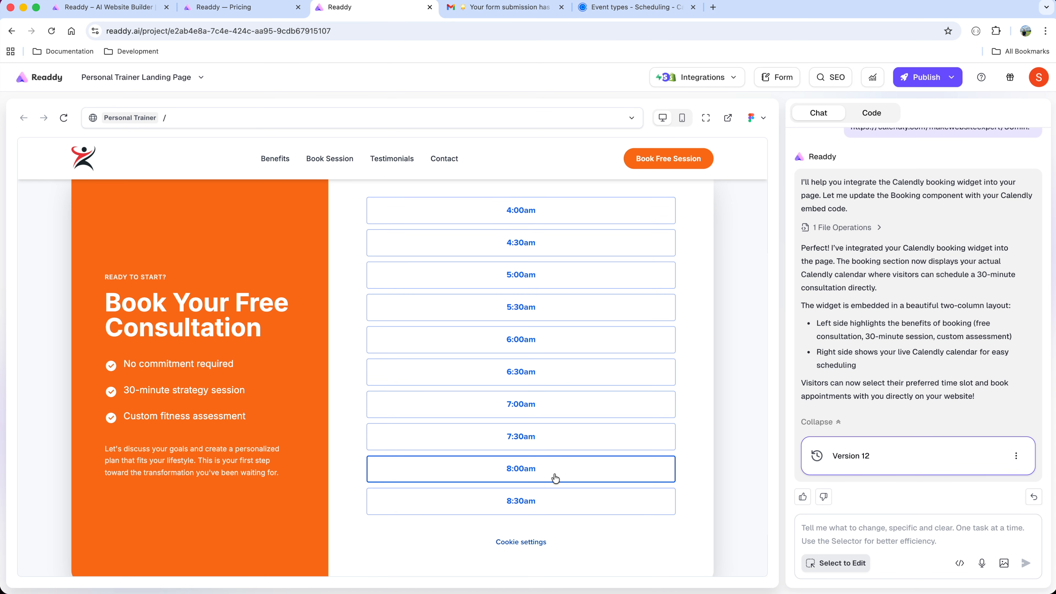
left_click(553, 474)
left_click(590, 469)
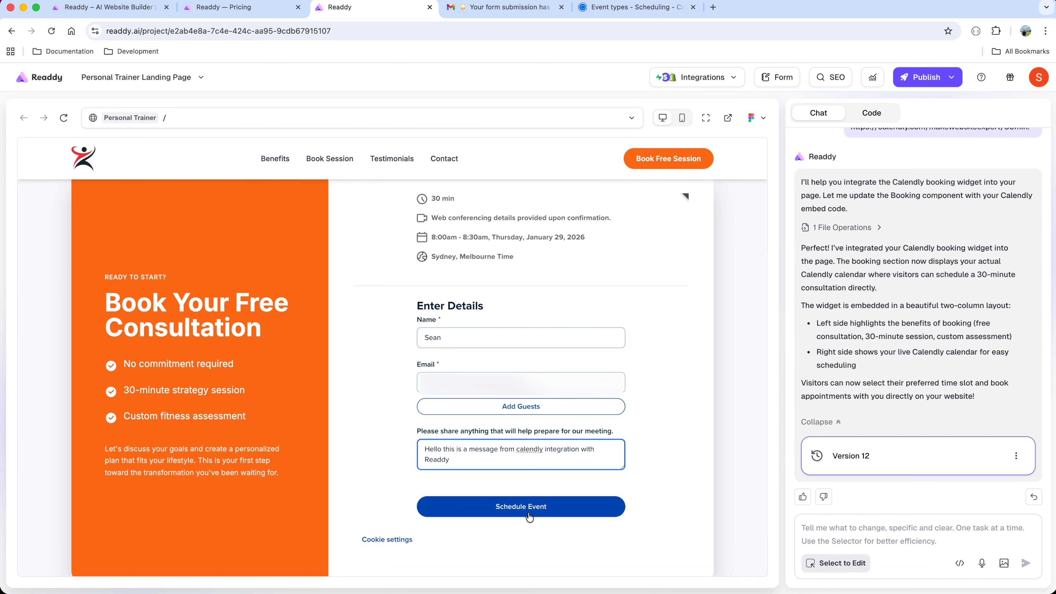
left_click(529, 517)
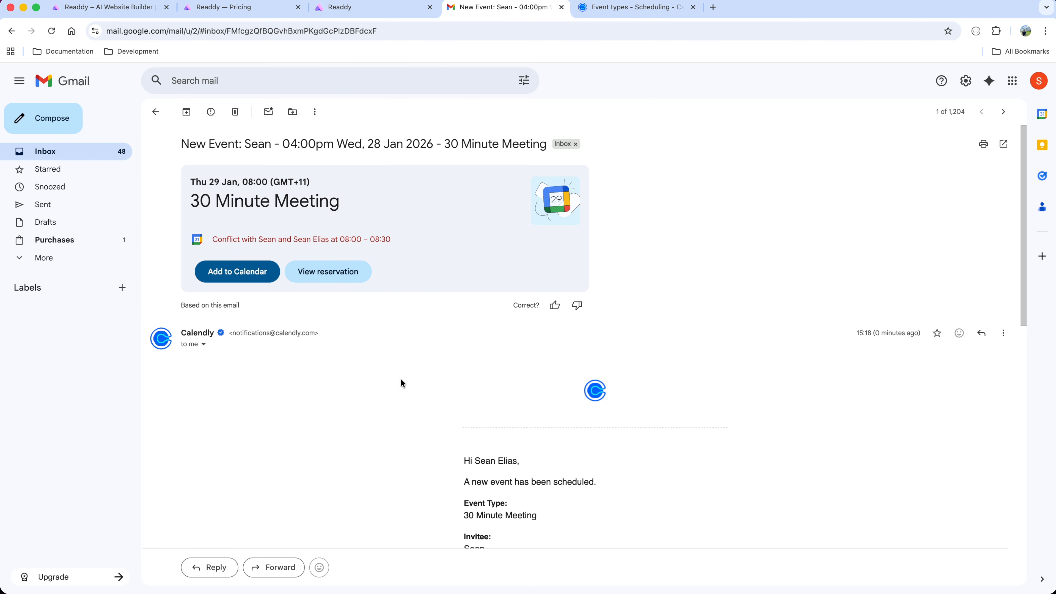
Review the booking notification email in Gmail, and switch to Calendly to examine the scheduled meeting's details.
scroll(402, 382, "down", 7)
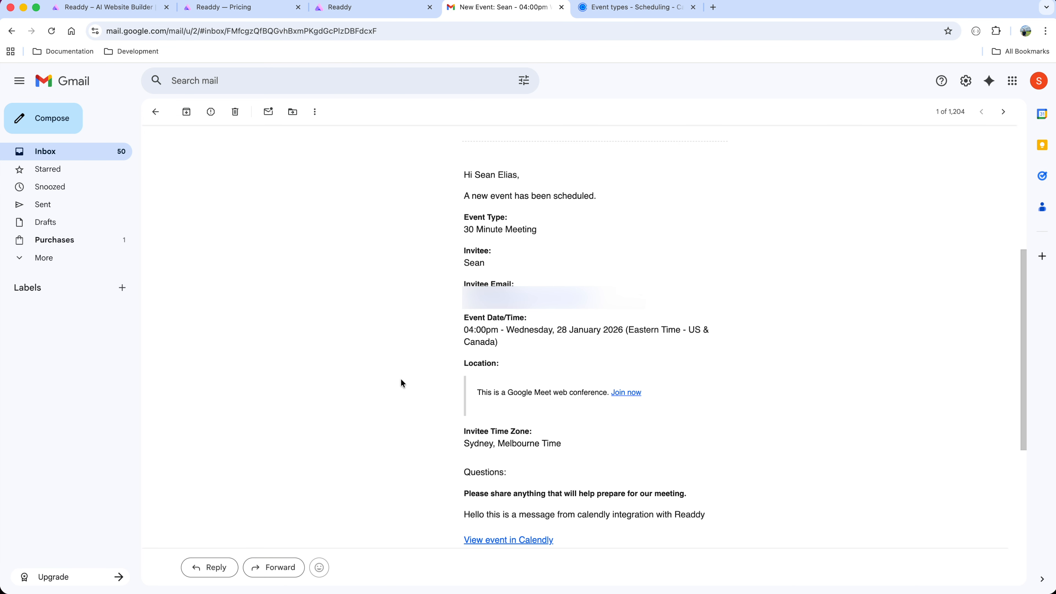
scroll(601, 237, "down", 2)
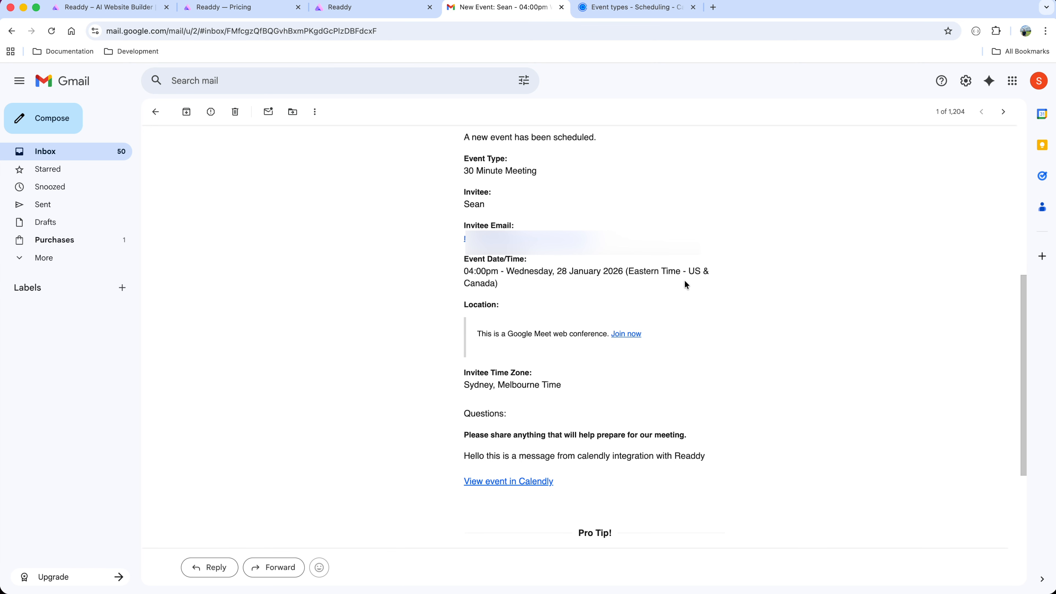
left_click(618, 9)
left_click(105, 186)
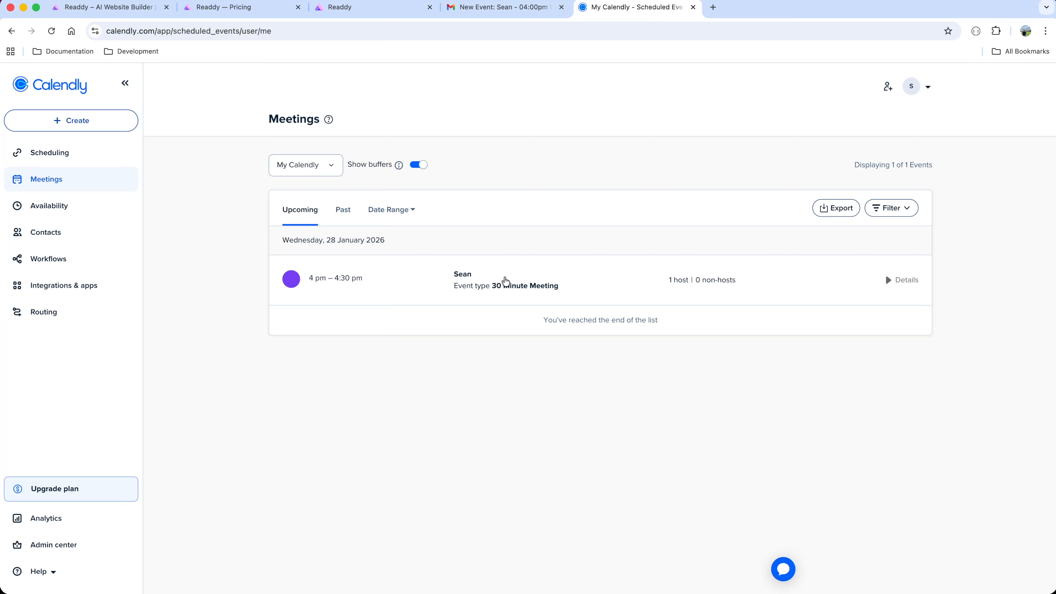
left_click(504, 281)
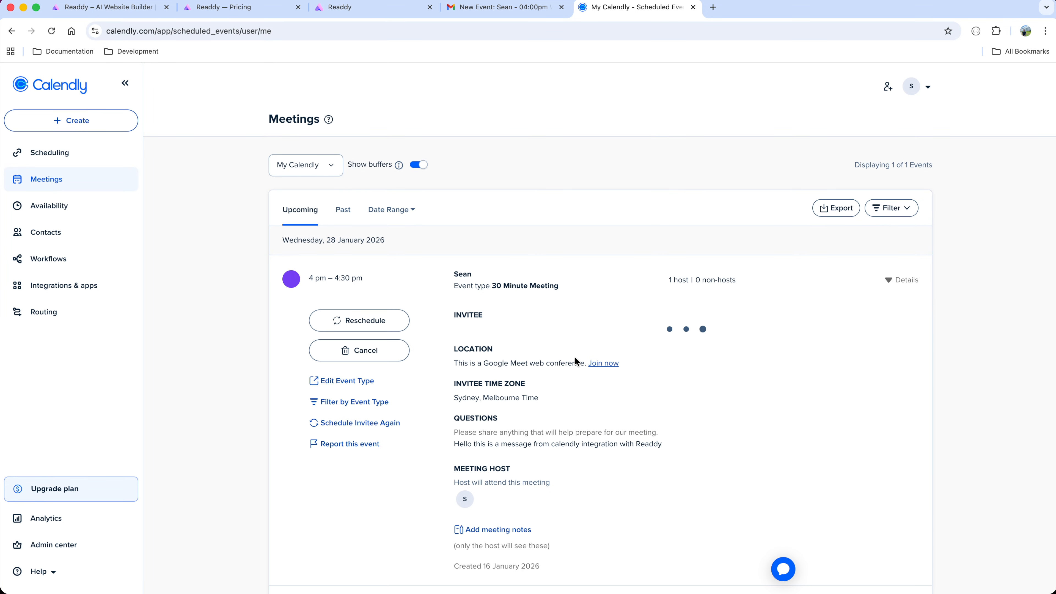
scroll(575, 356, "down", 2)
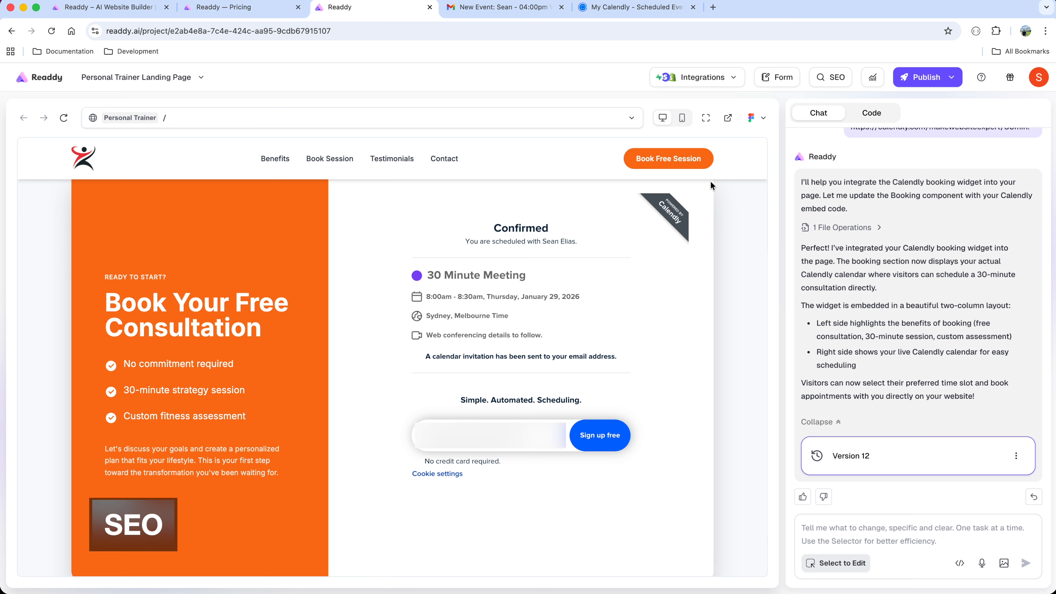
Run AI Automatic Generation for the Readdy site's SEO settings and read through the summary of changes.
left_click(835, 75)
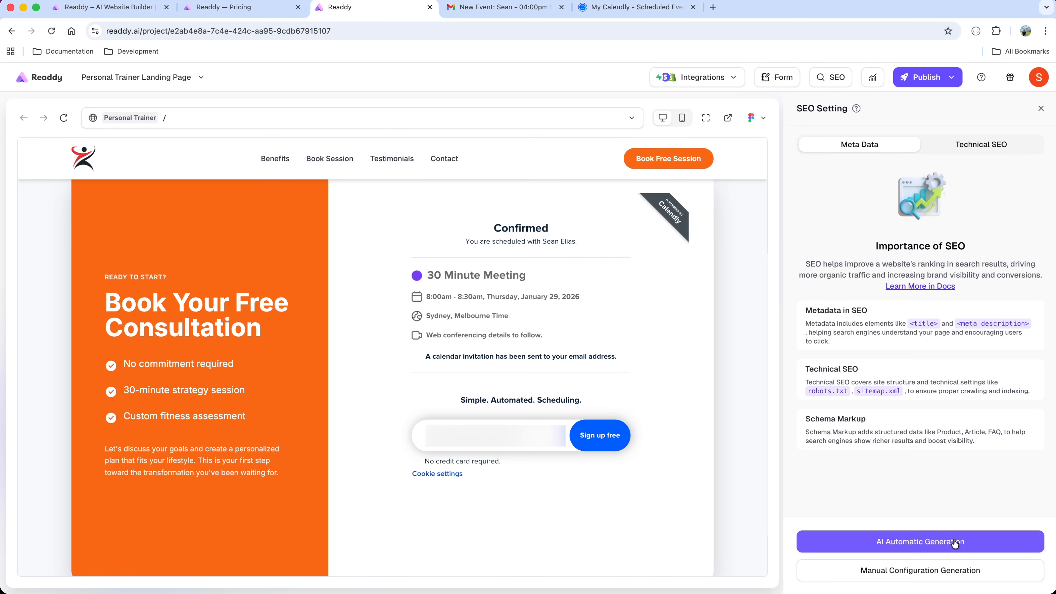
left_click(977, 543)
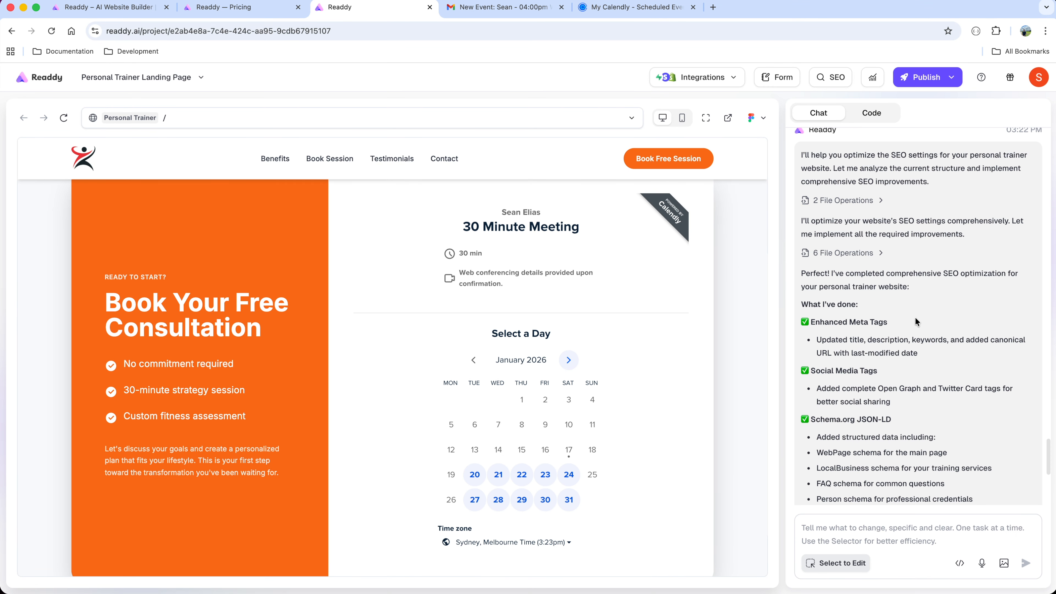
scroll(852, 335, "down", 2)
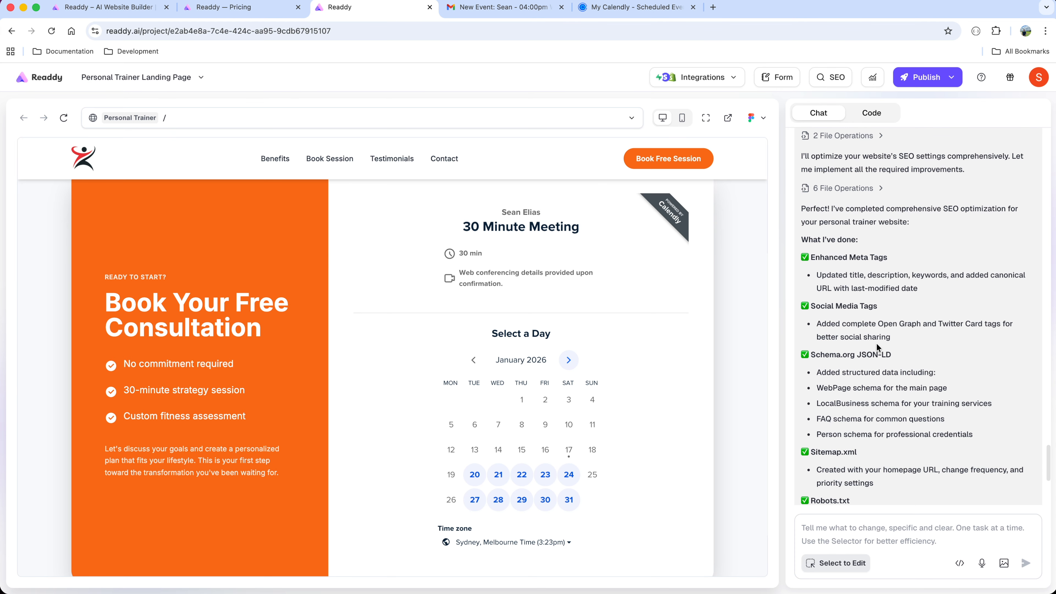
scroll(875, 343, "down", 5)
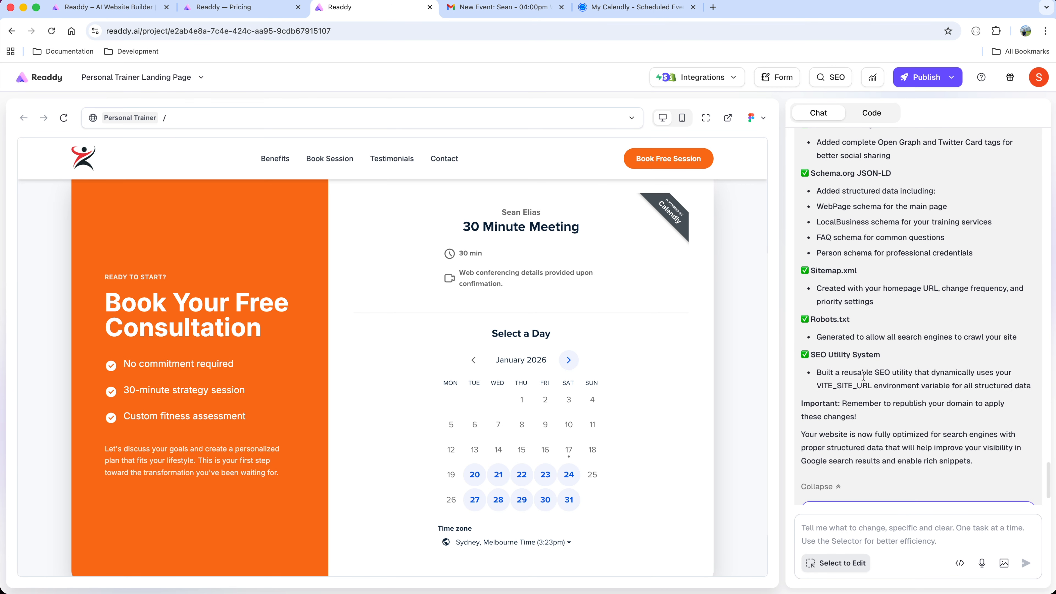
scroll(863, 376, "down", 2)
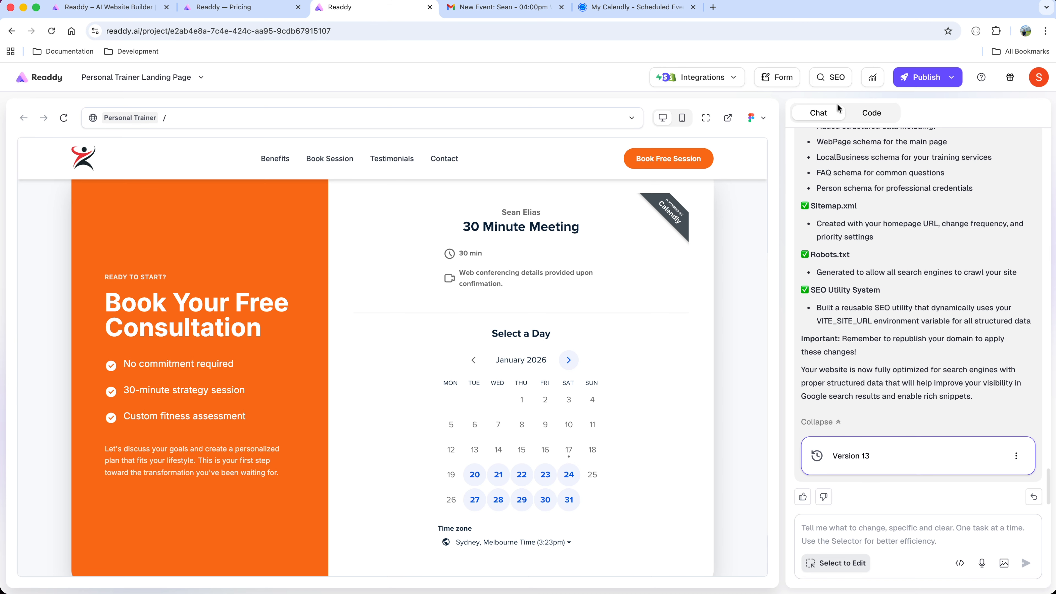
Shorten the SEO website title to "Personal Trainer - Transform Your Body & Mind" and review the website description and keywords.
left_click(834, 75)
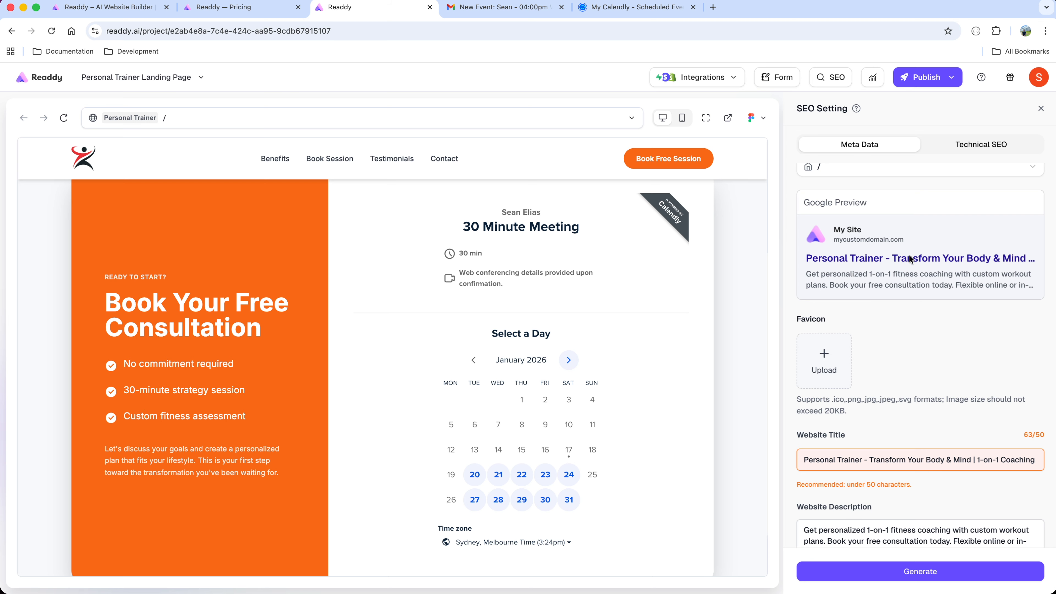
scroll(906, 274, "down", 2)
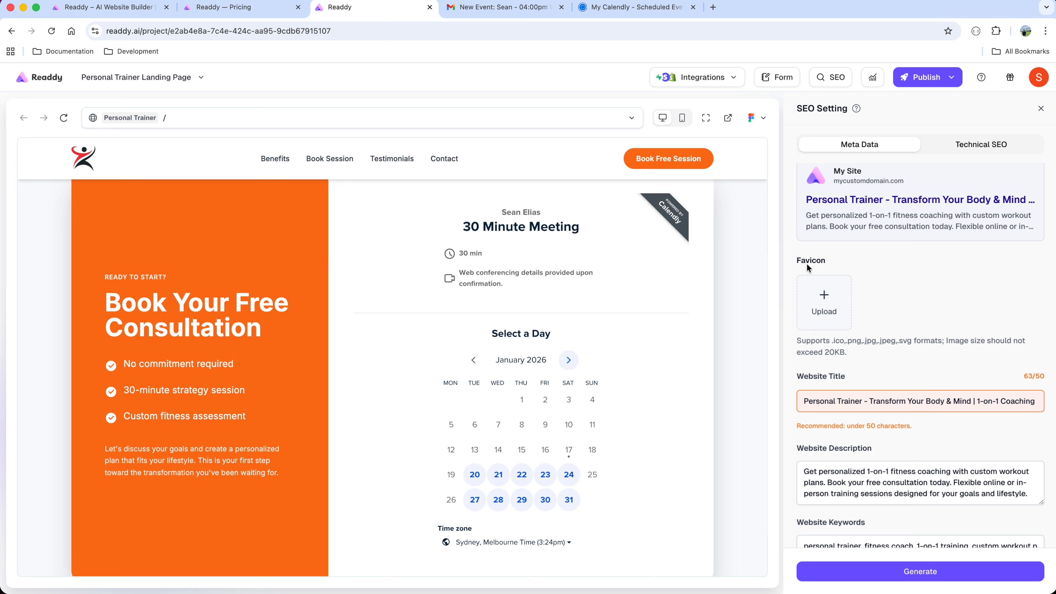
scroll(827, 325, "down", 3)
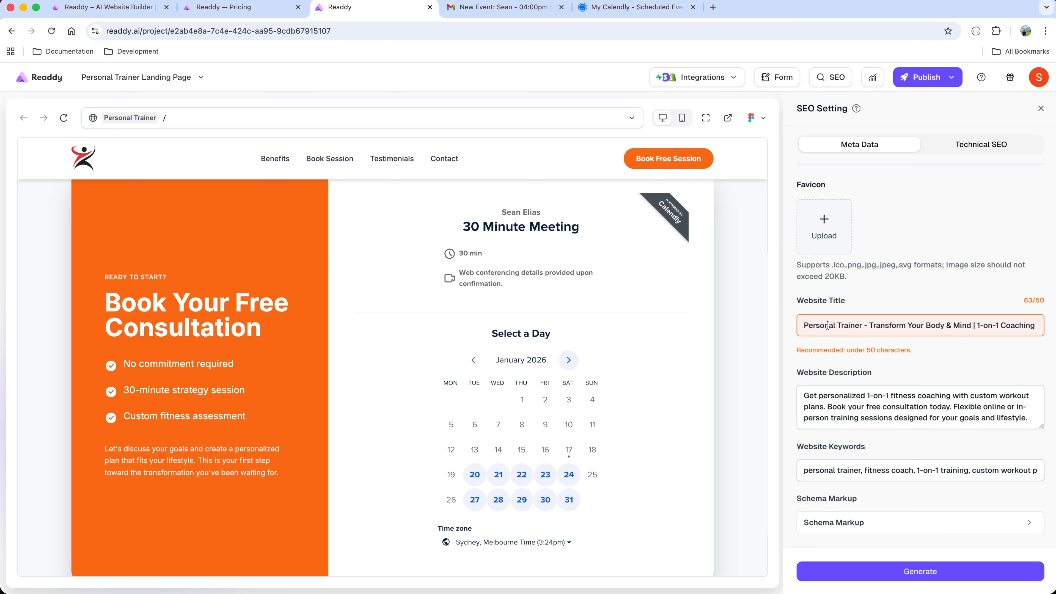
left_click_drag(827, 325, 1054, 326)
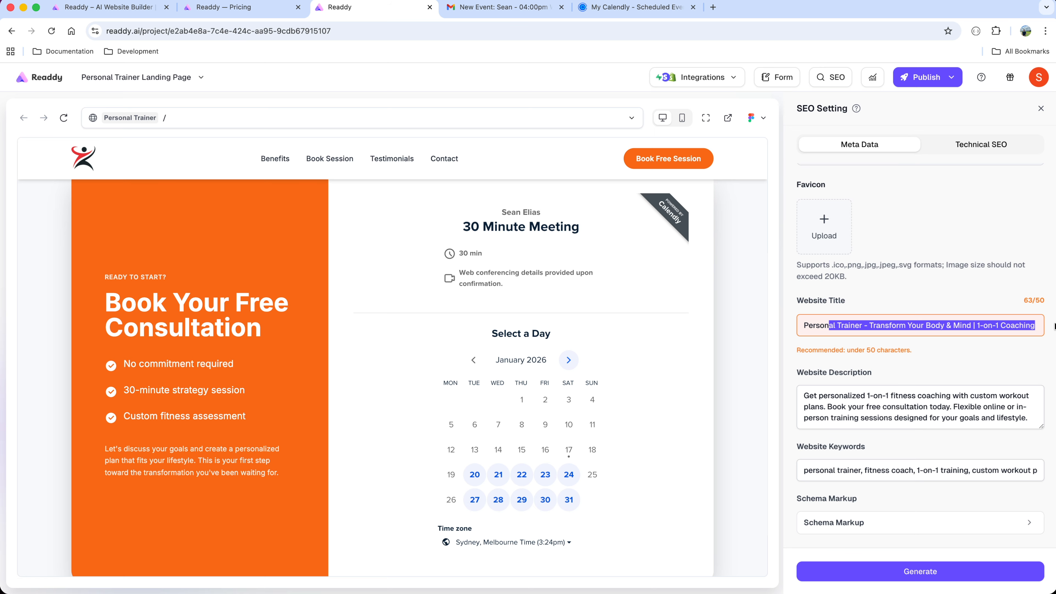
key("Right")
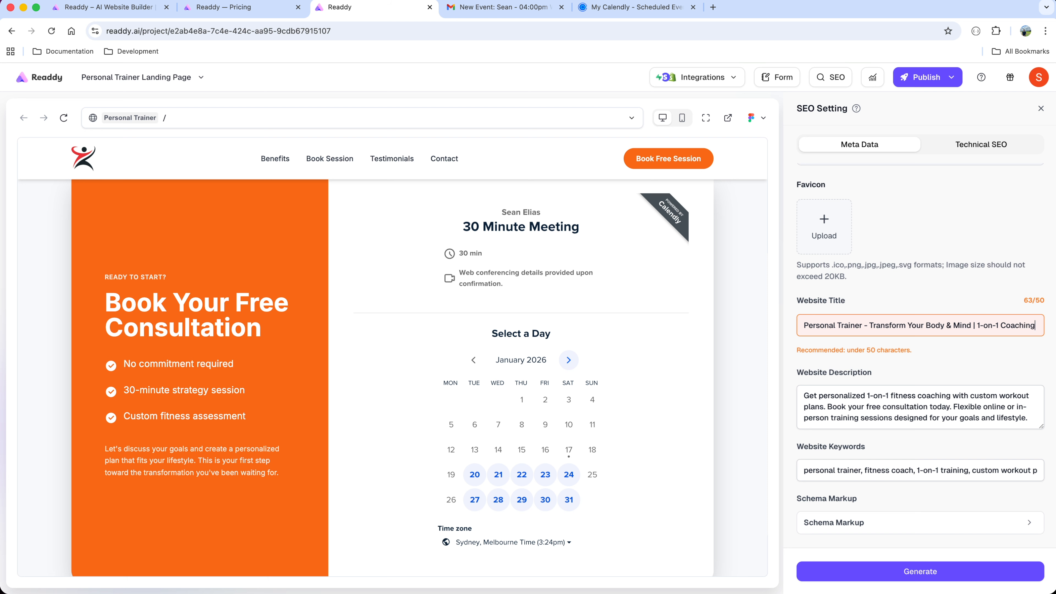
key("BackSpace")
key("BackSpace")
key("BackSpace")
key("BackSpace")
key("BackSpace")
key("BackSpace")
key("BackSpace")
key("BackSpace")
key("BackSpace")
key("BackSpace")
key("BackSpace")
key("BackSpace")
key("BackSpace")
key("BackSpace")
key("BackSpace")
key("BackSpace")
key("BackSpace")
key("BackSpace")
key("BackSpace")
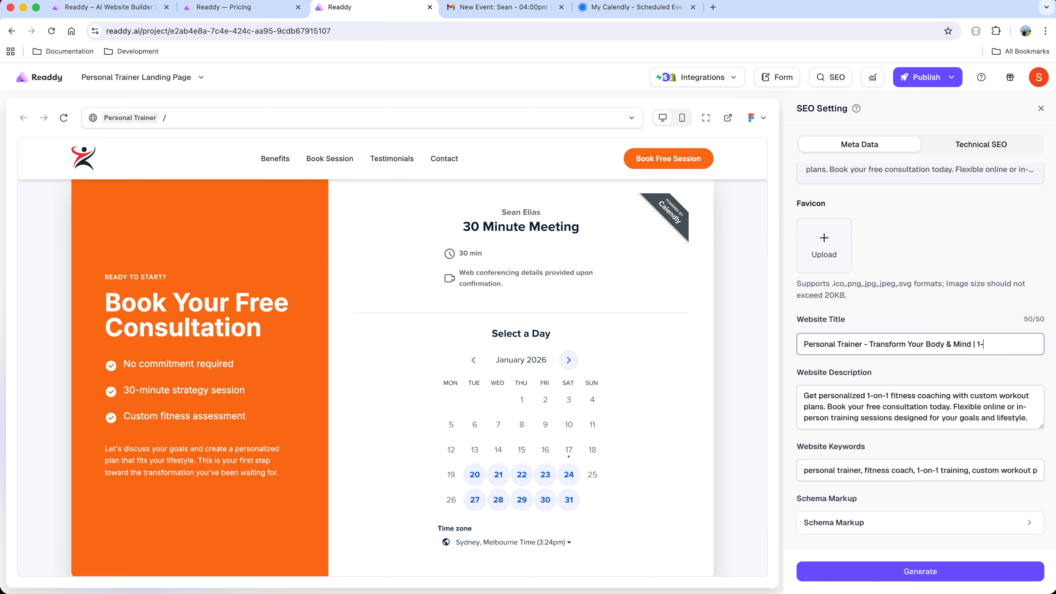
type("d")
left_click_drag(1045, 428, 1045, 468)
left_click(1029, 406)
scroll(1028, 406, "down", 1)
left_click_drag(813, 470, 1029, 470)
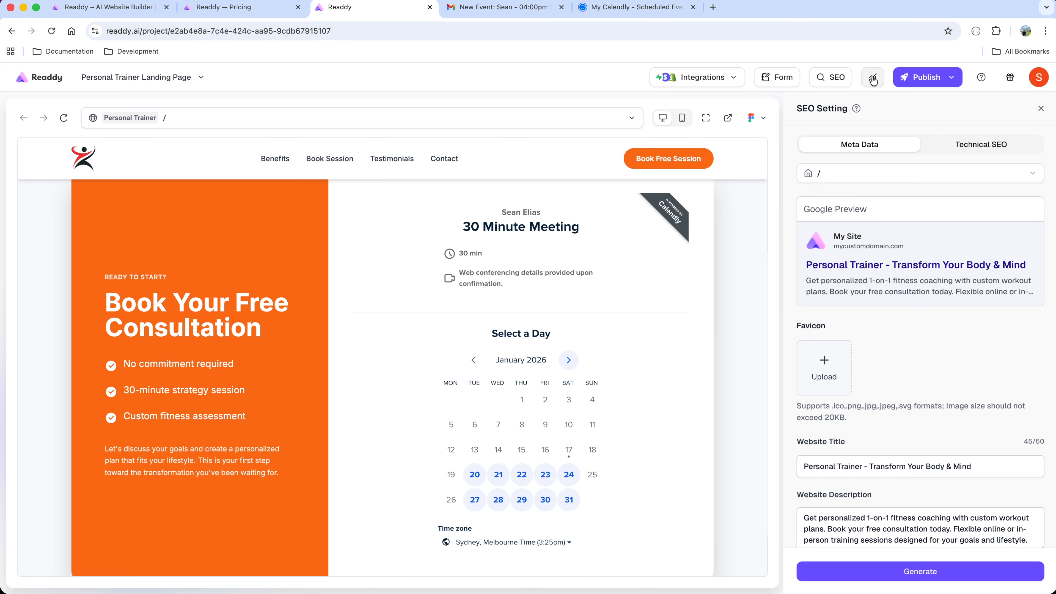
From the project's analytics page, start publishing without an existing domain and look up makewebsiteepertai.com as a new domain.
left_click(873, 82)
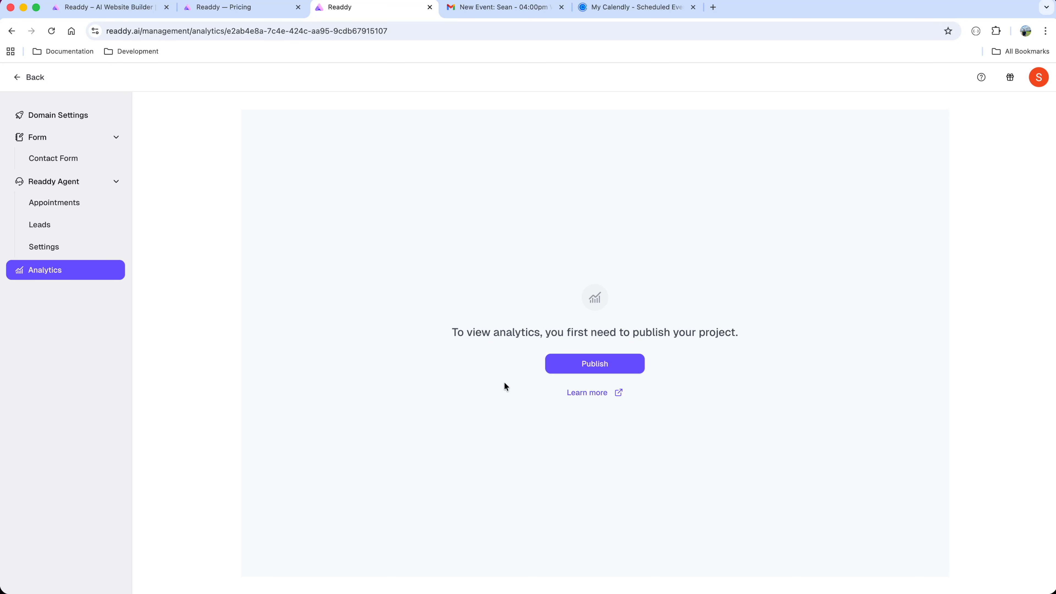
left_click(592, 360)
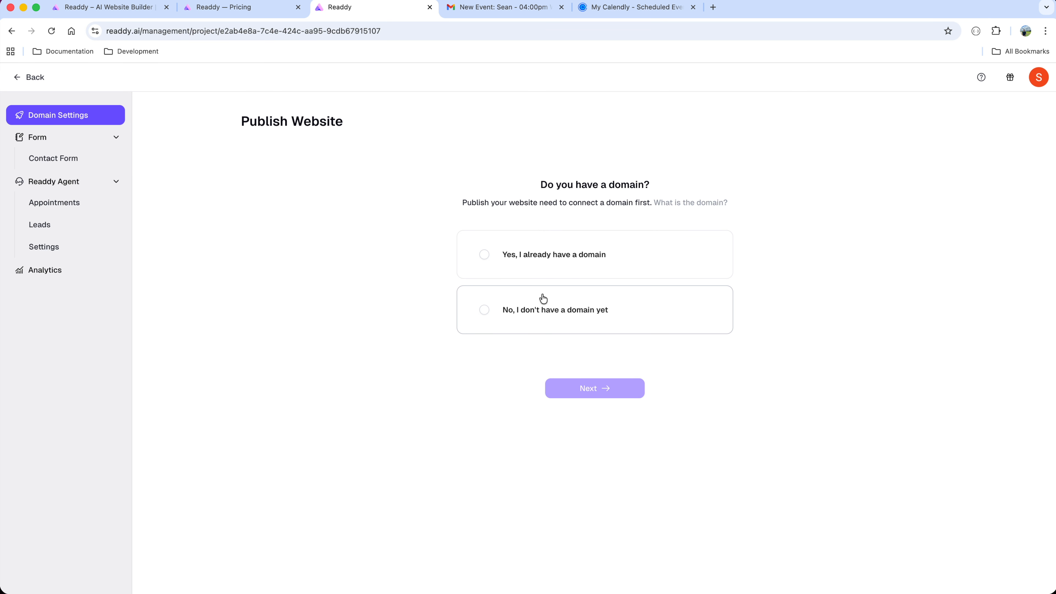
left_click(570, 311)
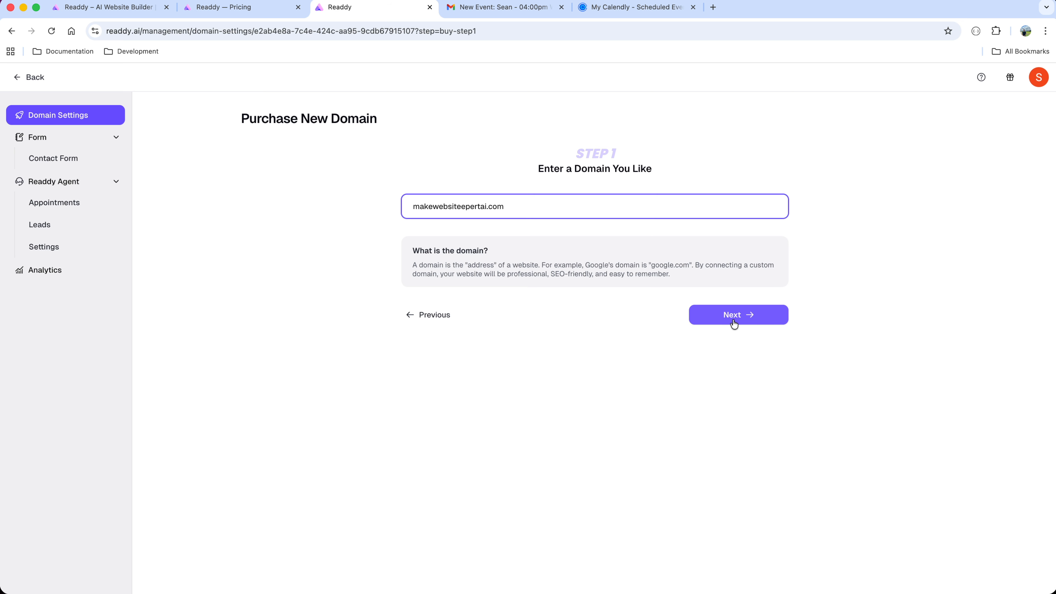
left_click(734, 323)
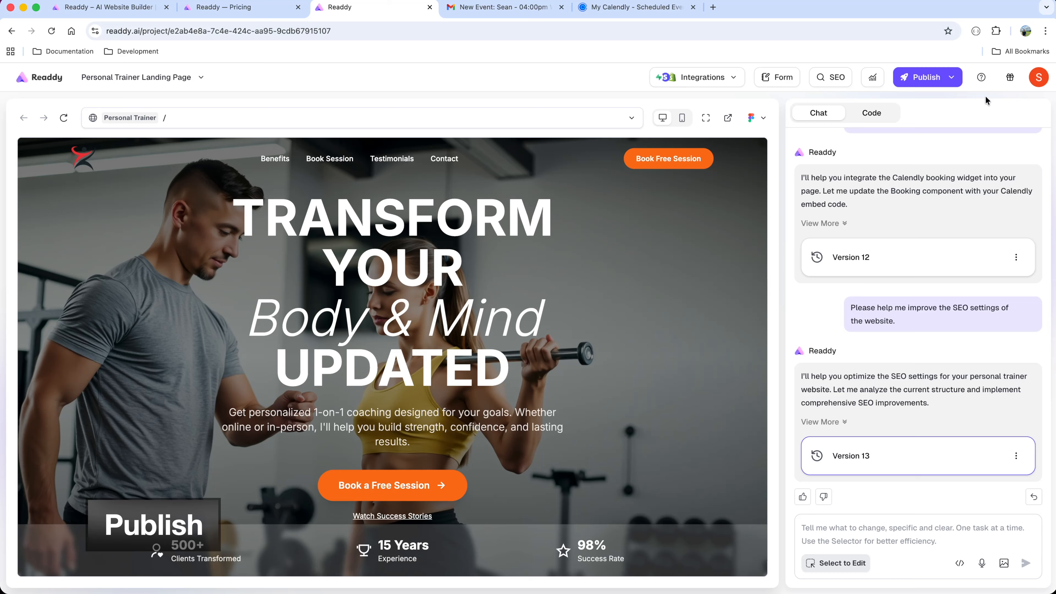
Publish the landing page from the editor on the free domain jksgai.readdy.co.
left_click(950, 78)
left_click_drag(844, 154, 741, 155)
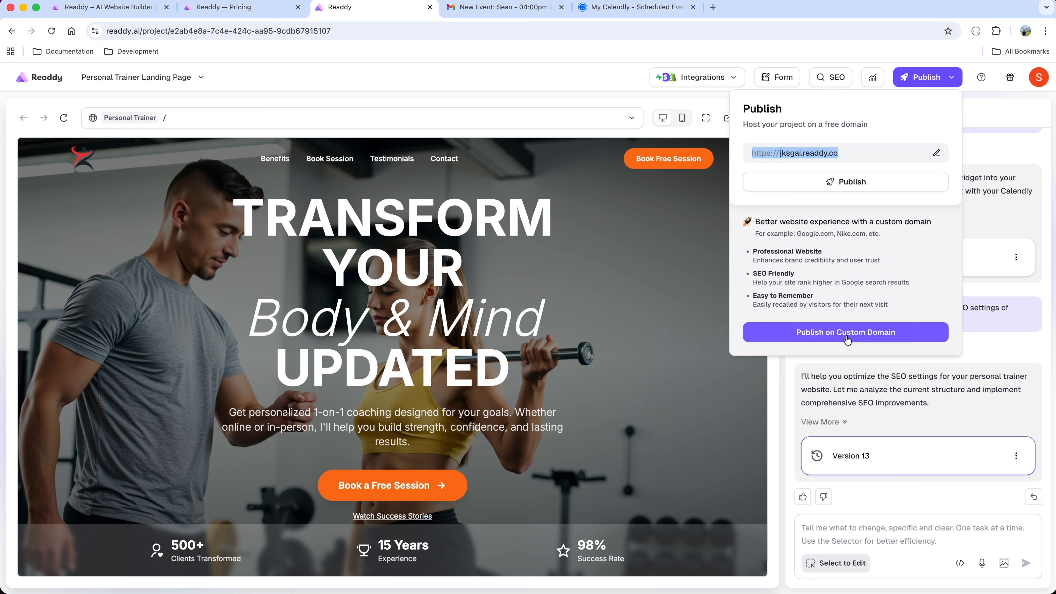
left_click(858, 187)
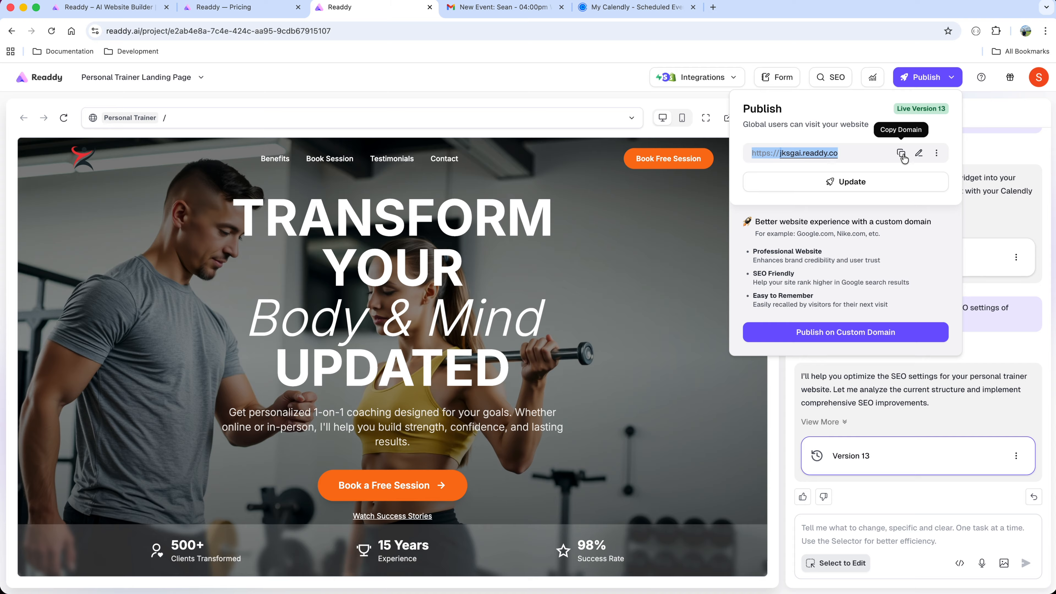
Copy the published site's address, open it in a new browser tab, and look through the whole live page.
left_click(901, 154)
left_click(713, 8)
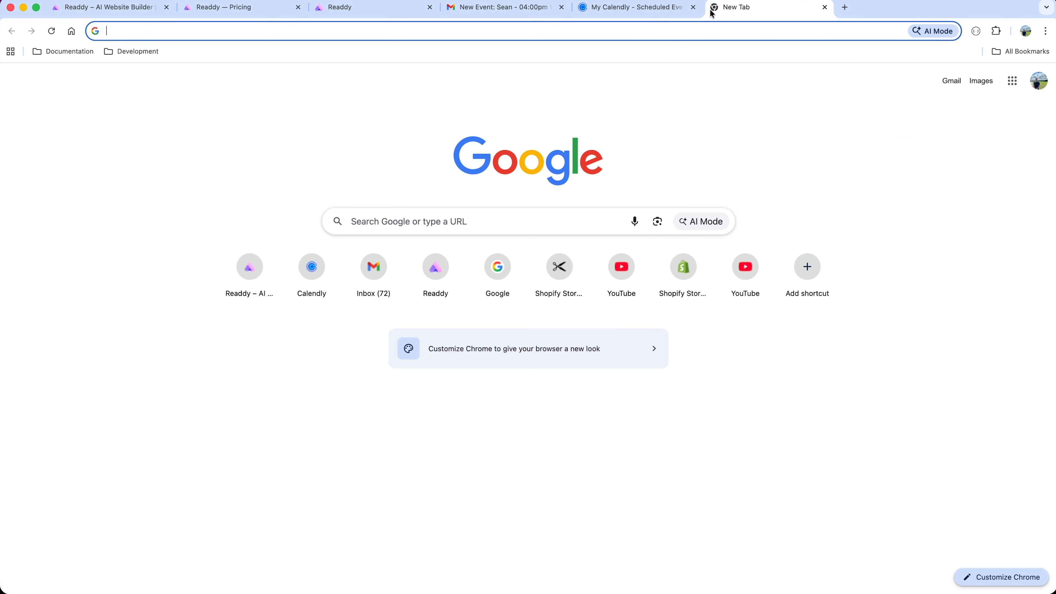
key("super+v")
key("Return")
scroll(712, 203, "down", 20)
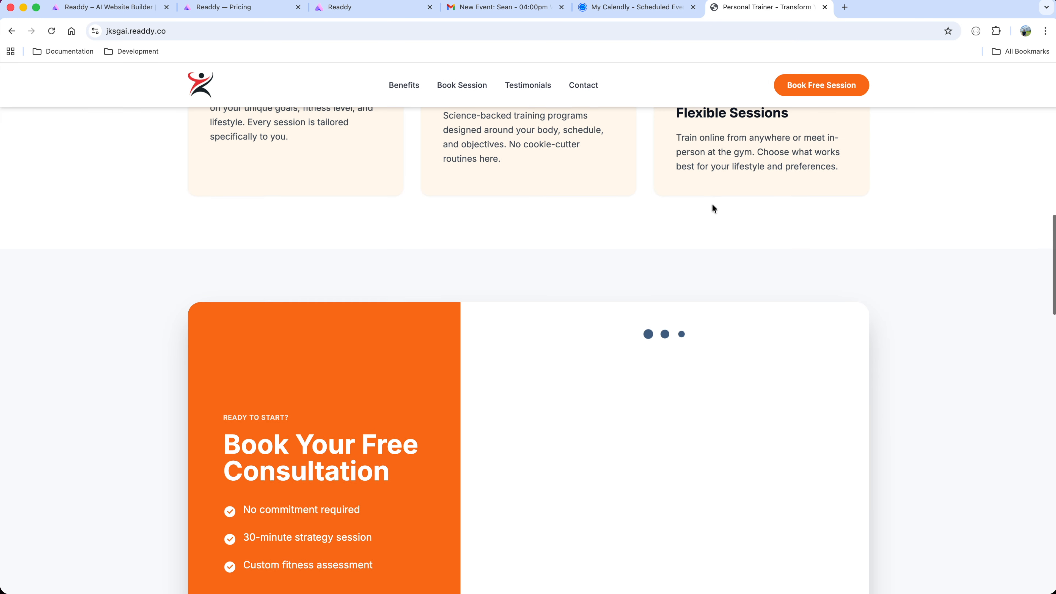
scroll(712, 204, "up", 5)
scroll(712, 203, "down", 15)
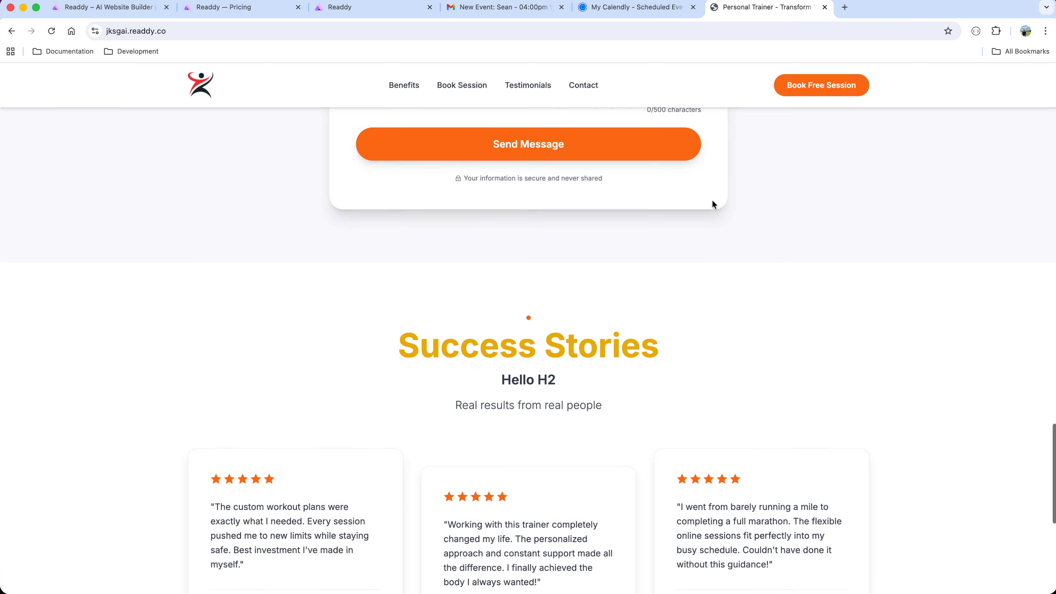
scroll(712, 203, "up", 10)
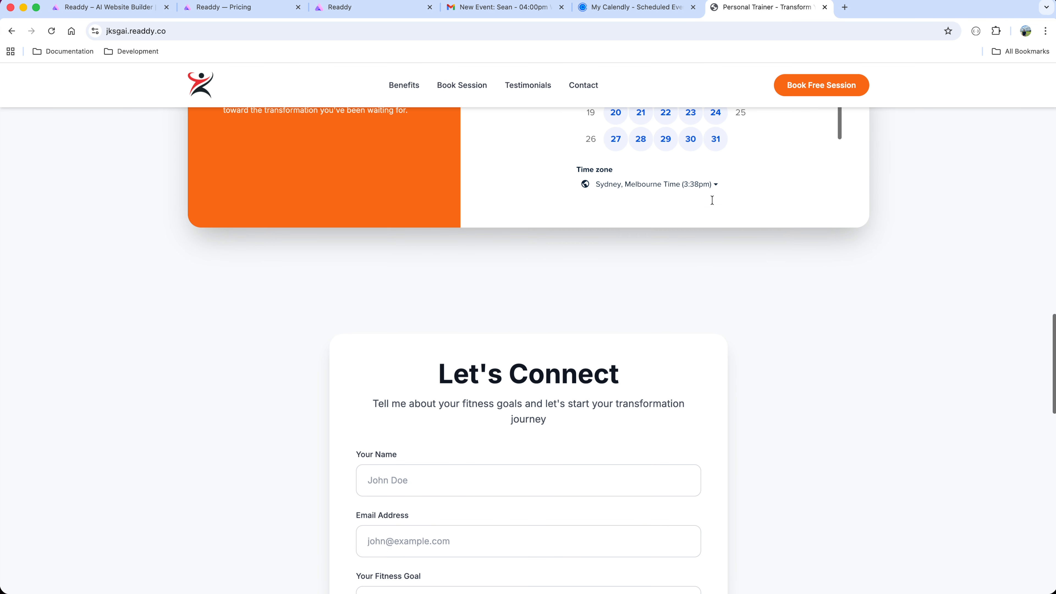
scroll(712, 200, "up", 15)
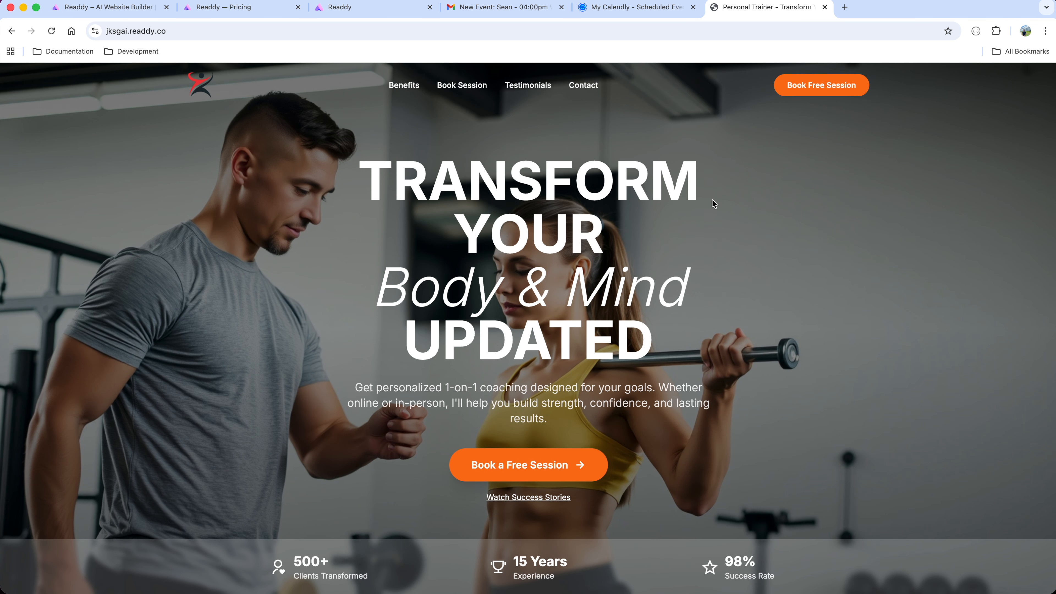